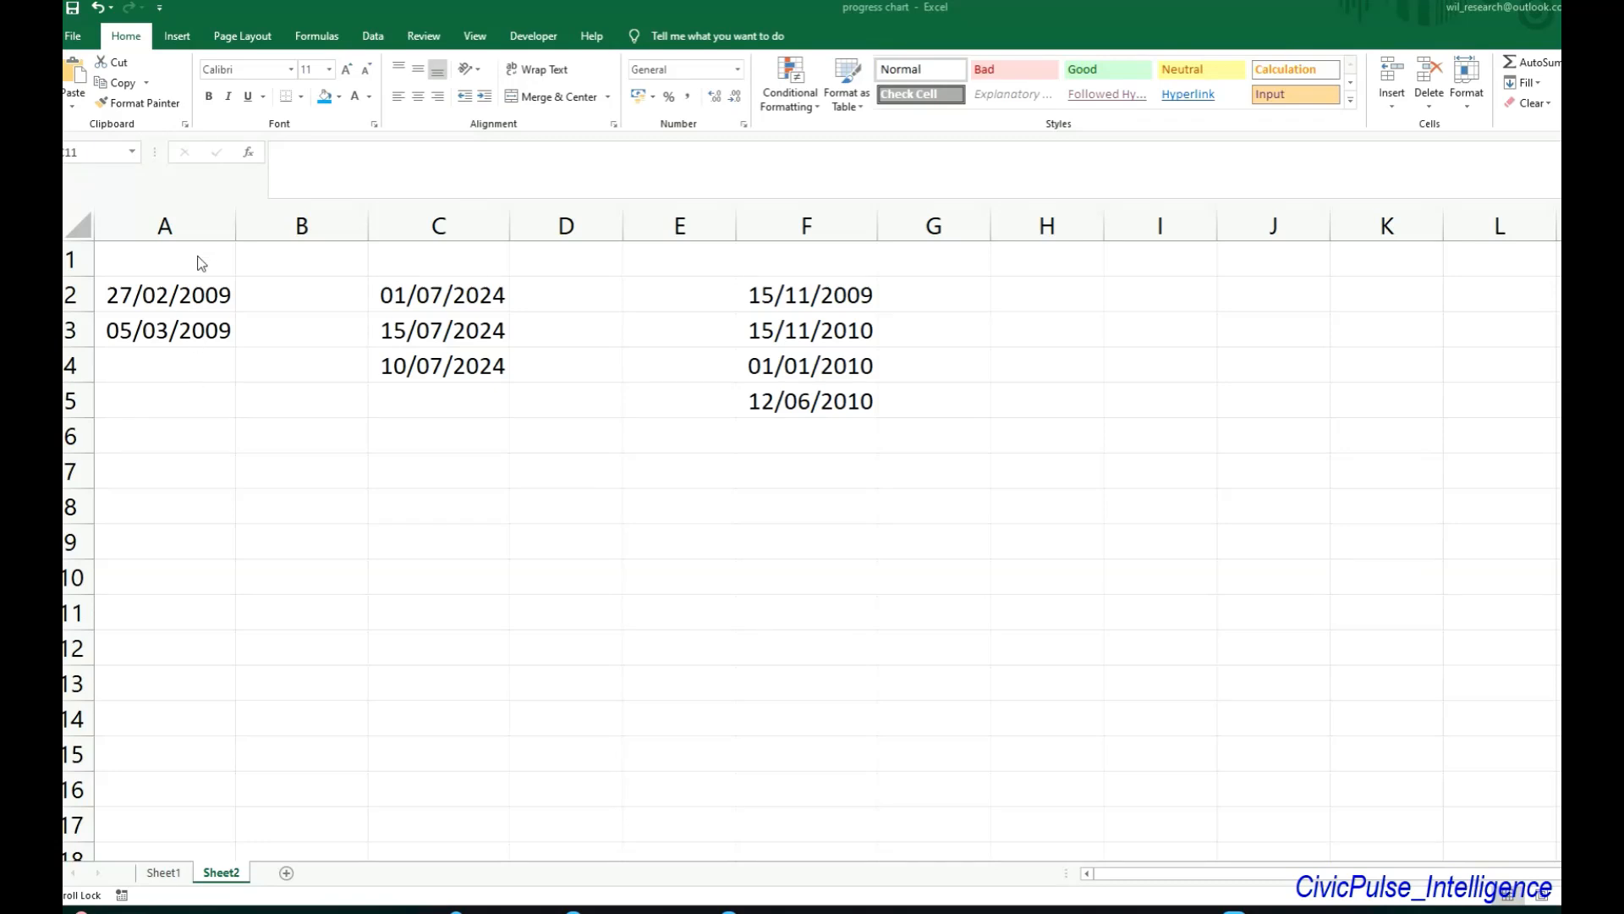
Step: Examine the start and end dates in cells A2 and A3 of Sheet2
{"action": "left_click", "coordinate": [153, 308]}
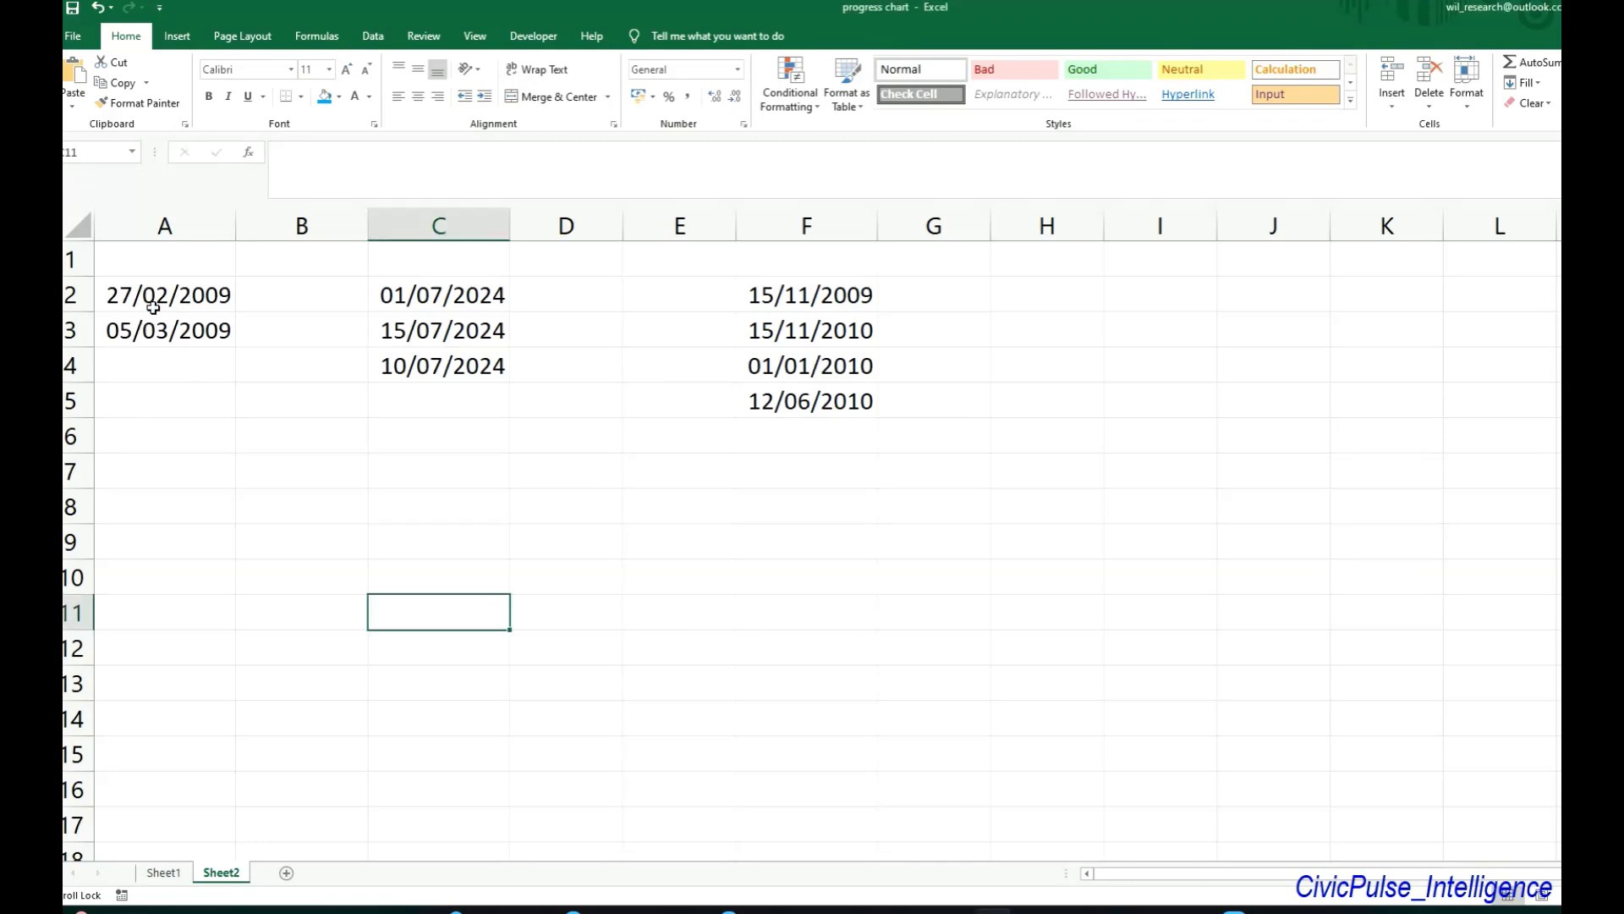
{"action": "left_click", "coordinate": [153, 308]}
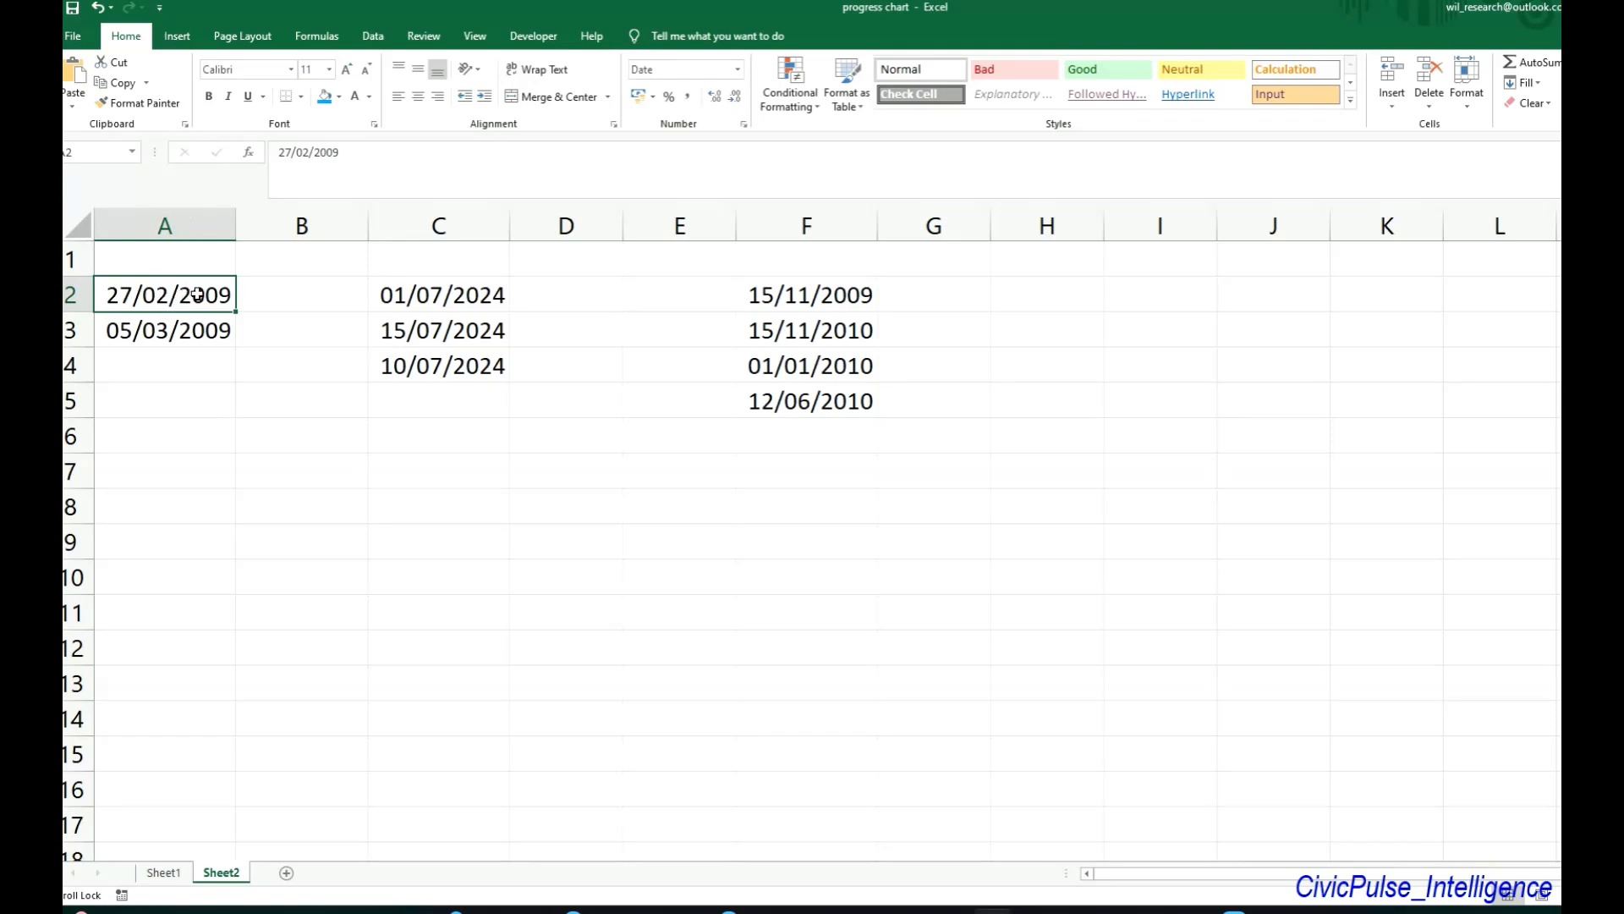
{"action": "left_click", "coordinate": [161, 265]}
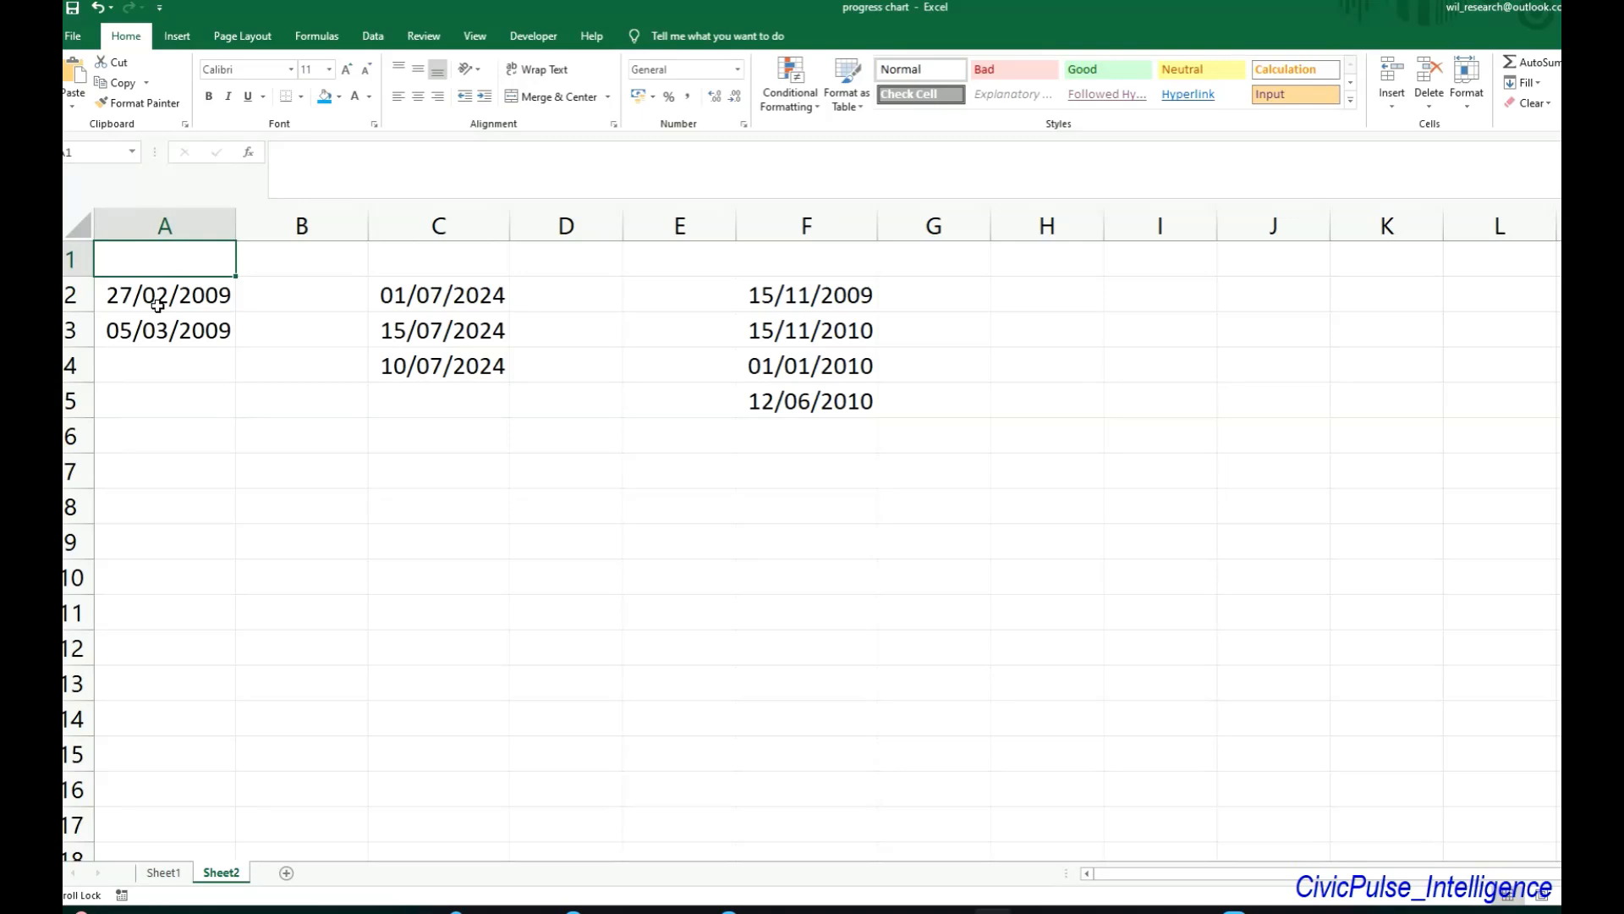
{"action": "left_click", "coordinate": [157, 305]}
{"action": "left_click", "coordinate": [166, 328]}
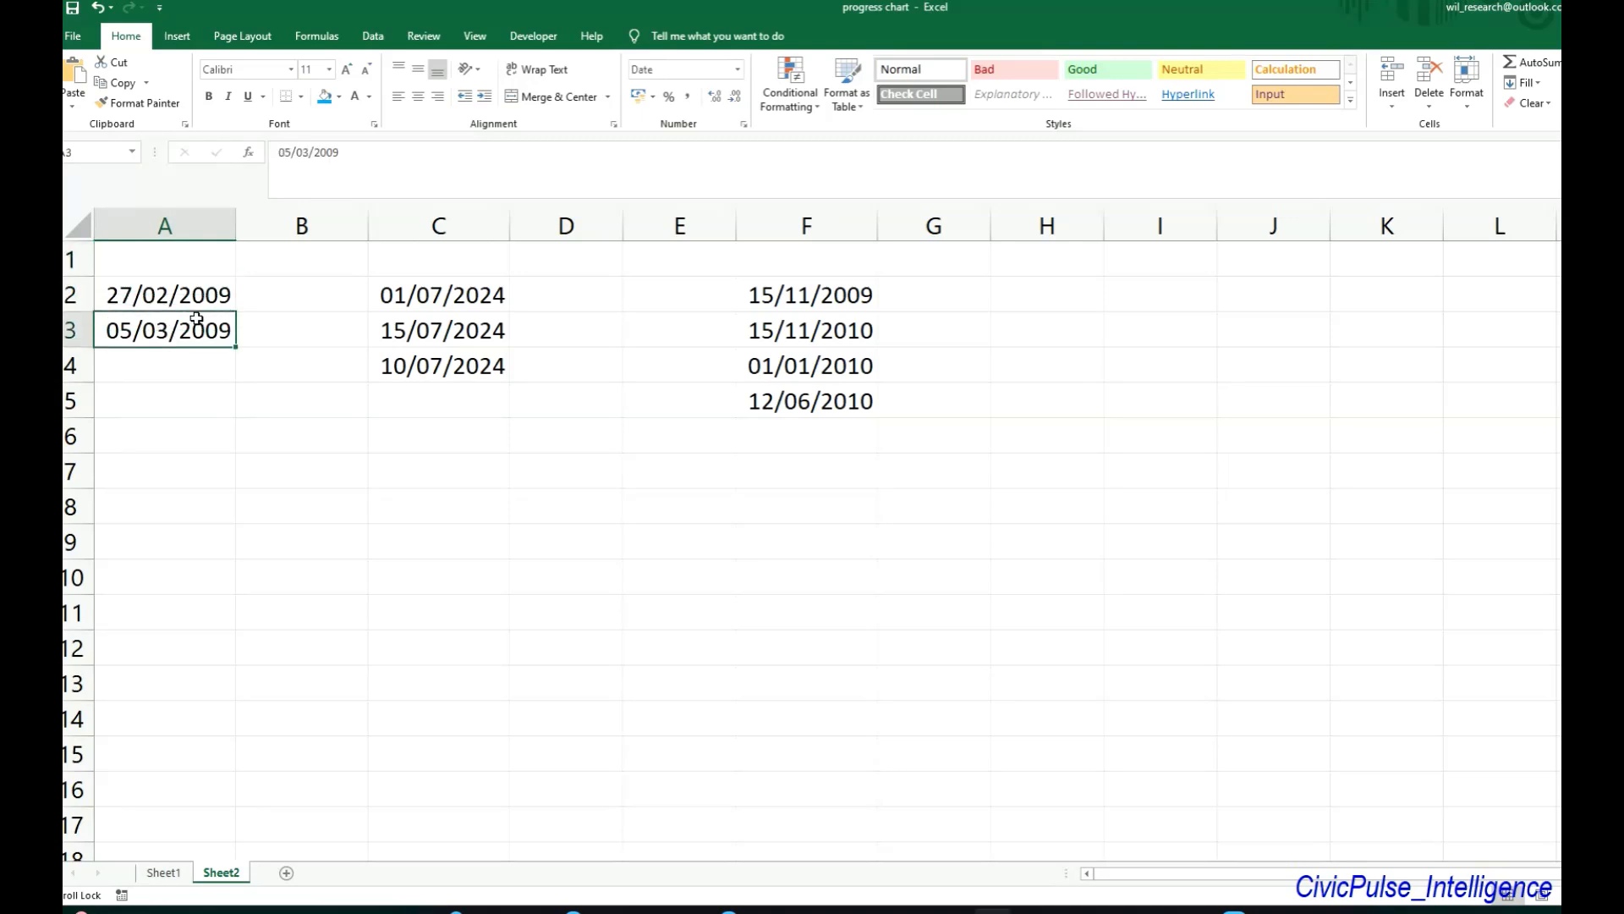
{"action": "left_click", "coordinate": [302, 302]}
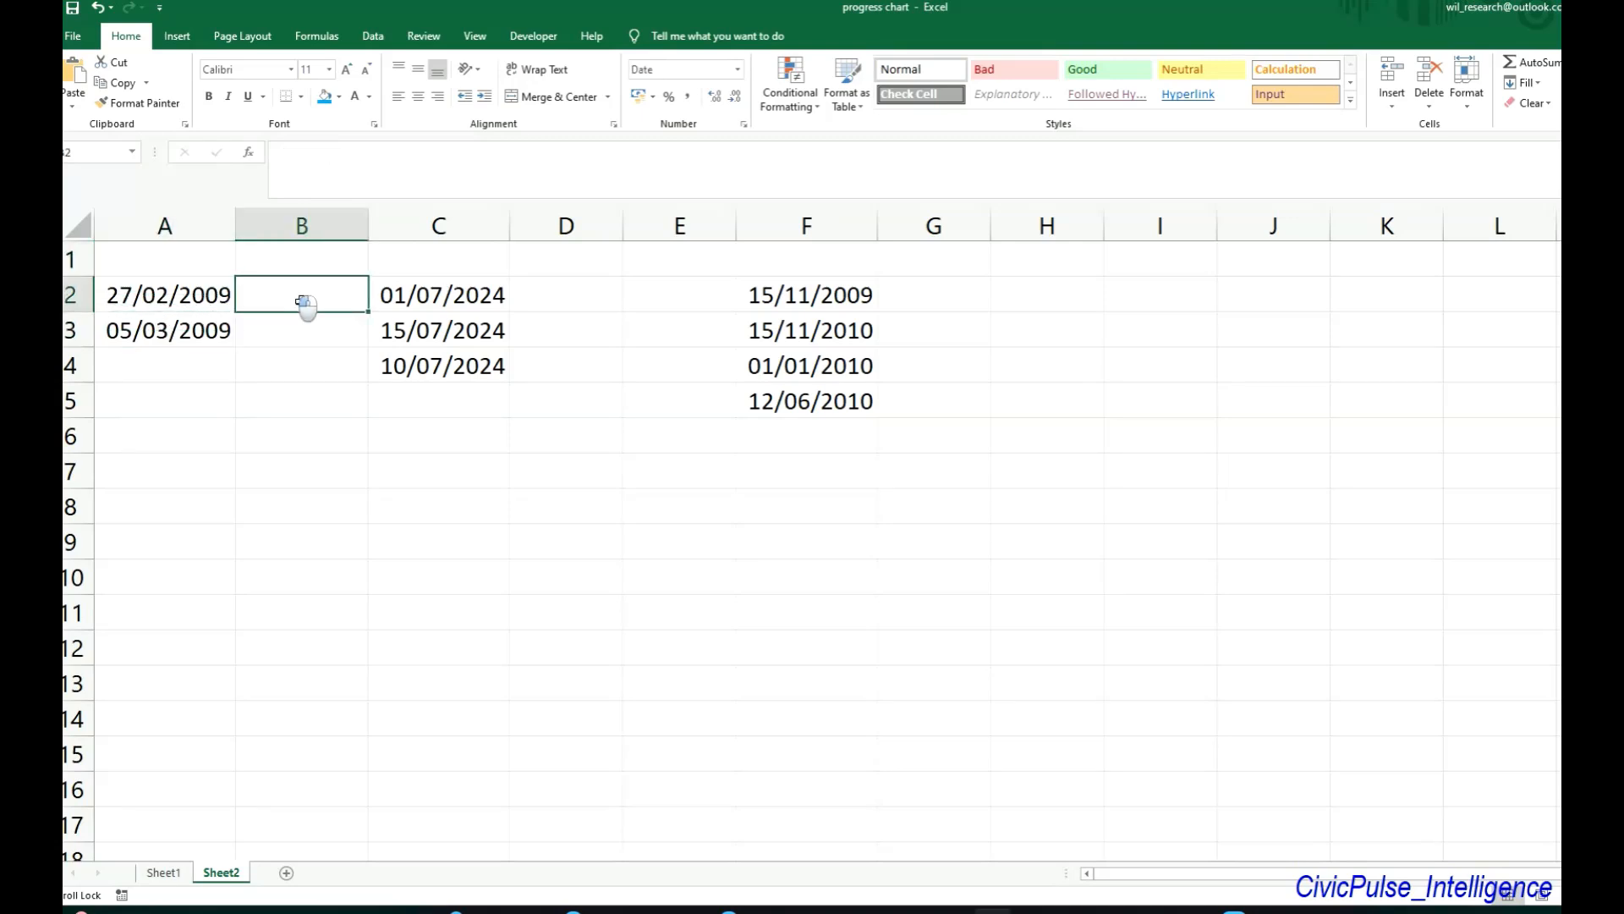
{"action": "left_click", "coordinate": [192, 294]}
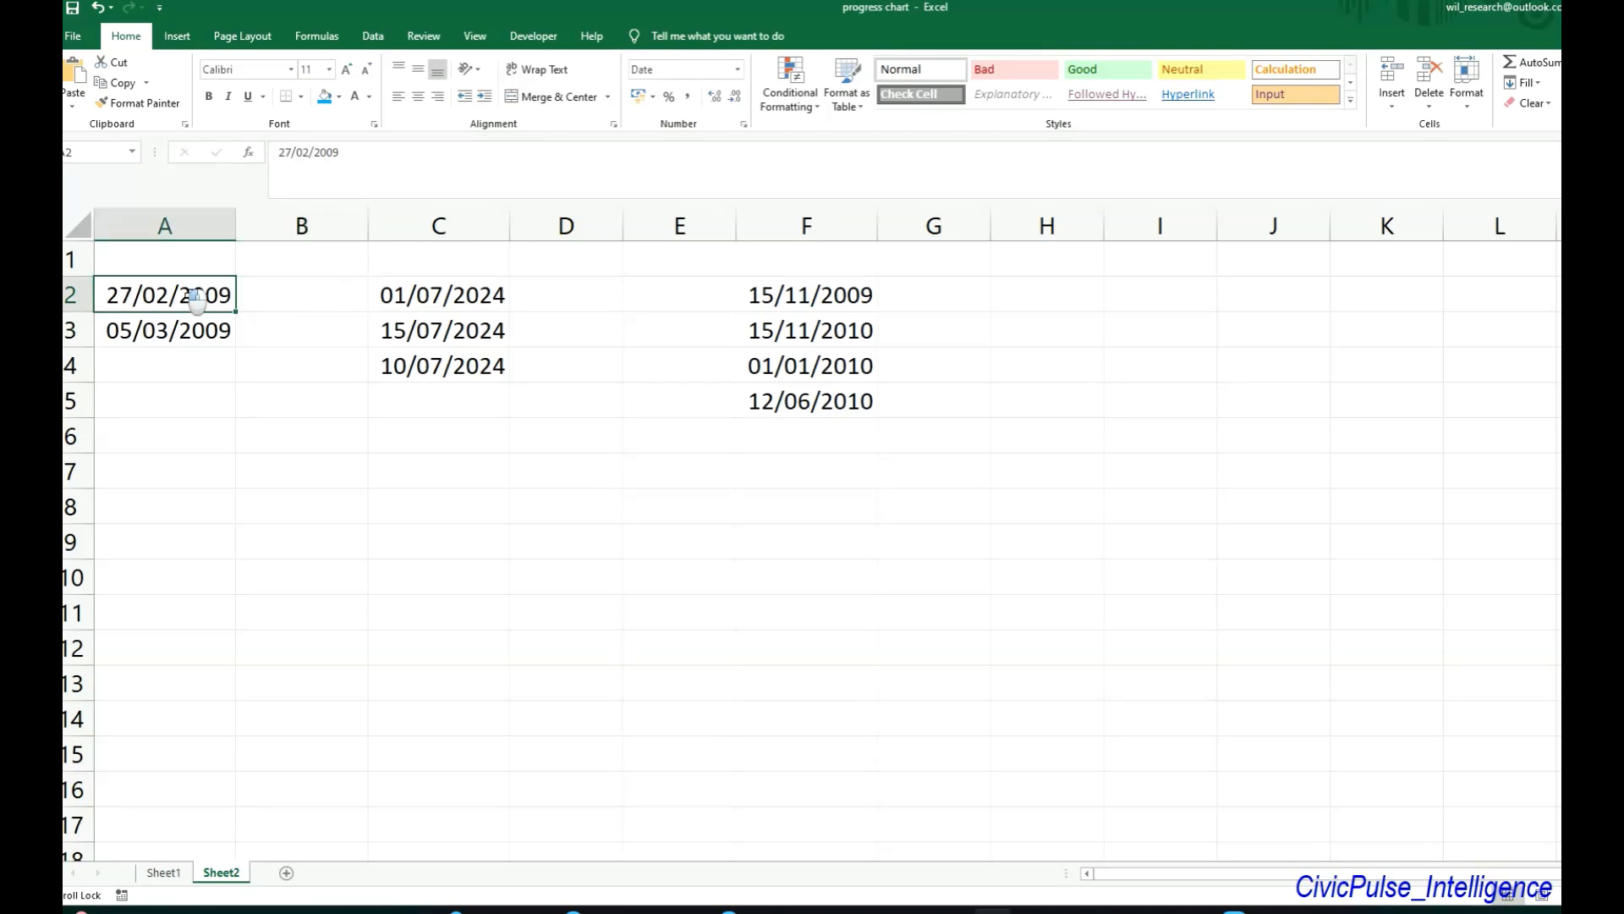
{"action": "left_click", "coordinate": [278, 296]}
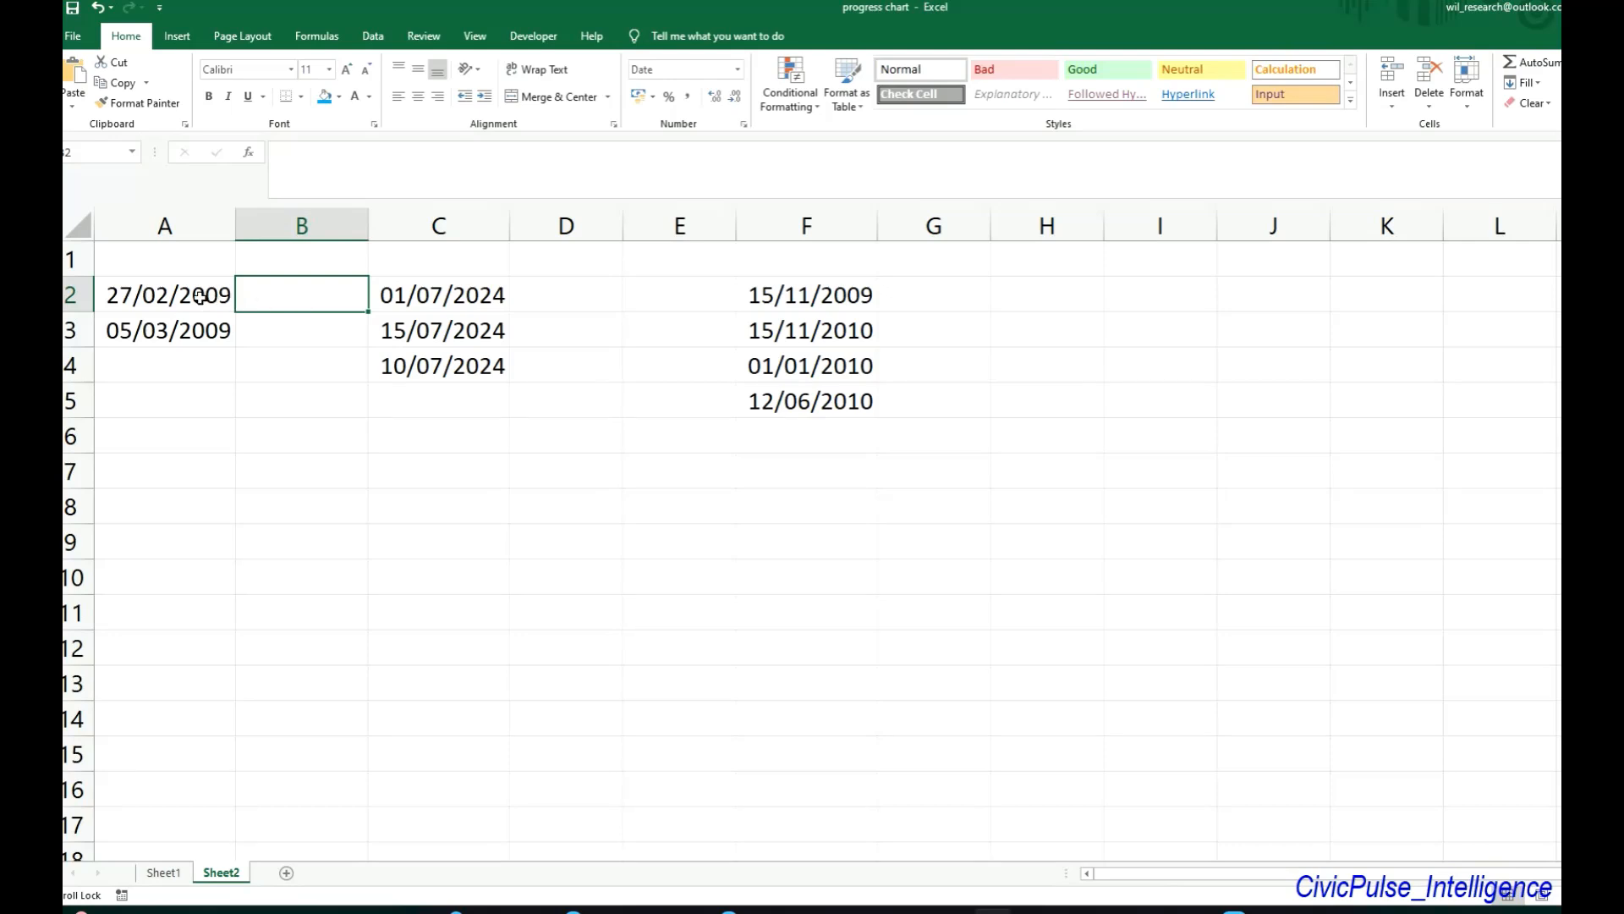
{"action": "left_click", "coordinate": [170, 298]}
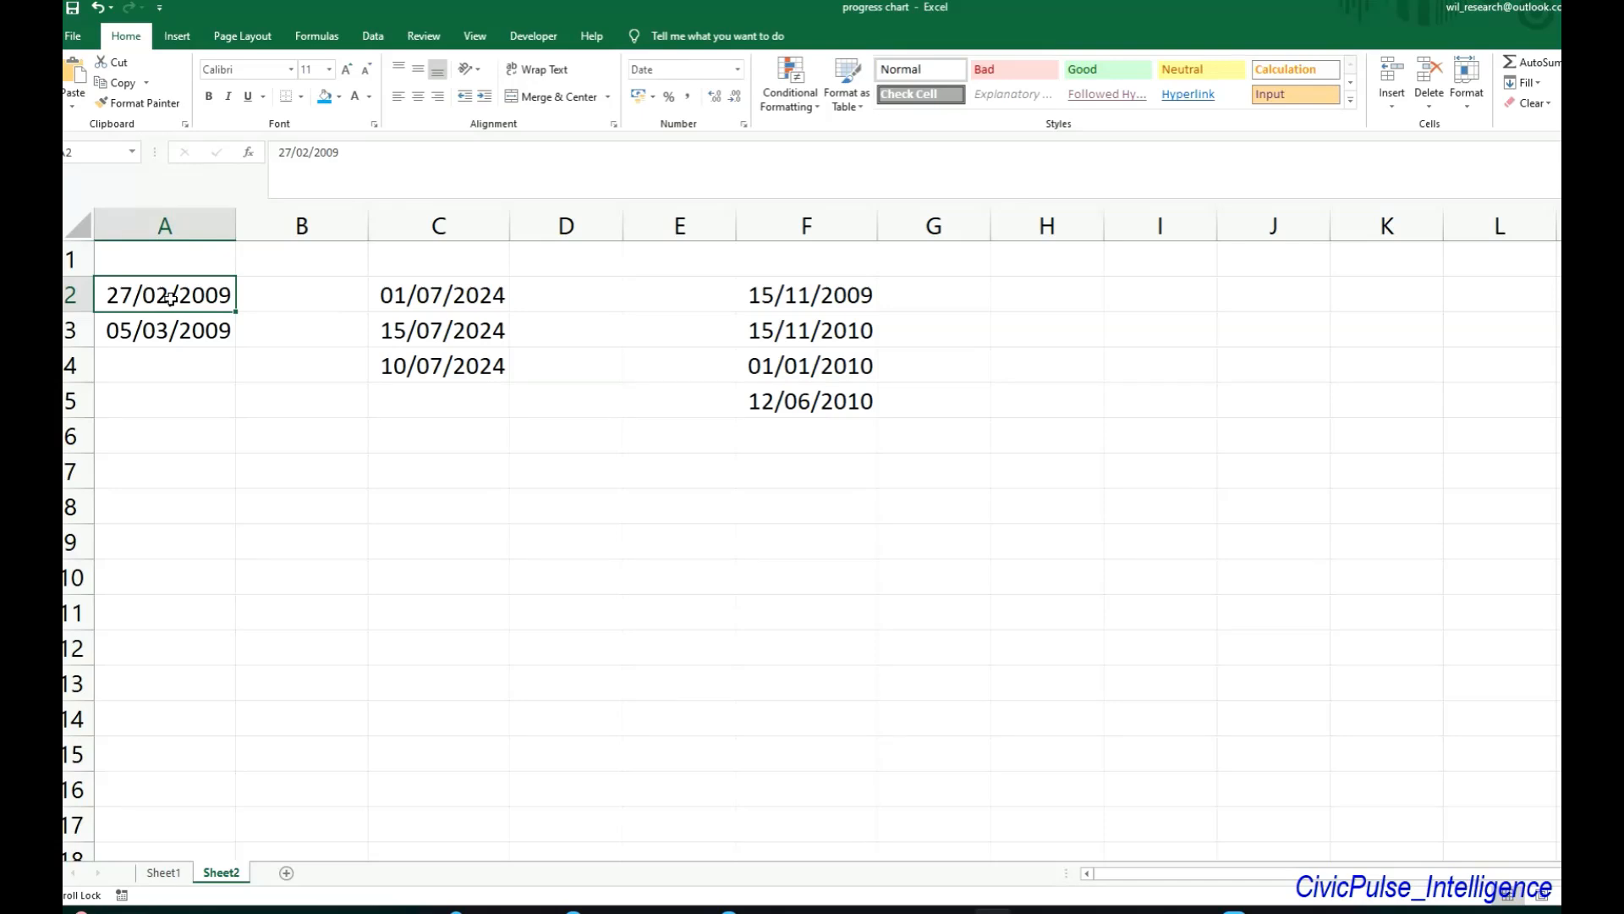
{"action": "left_click", "coordinate": [129, 340]}
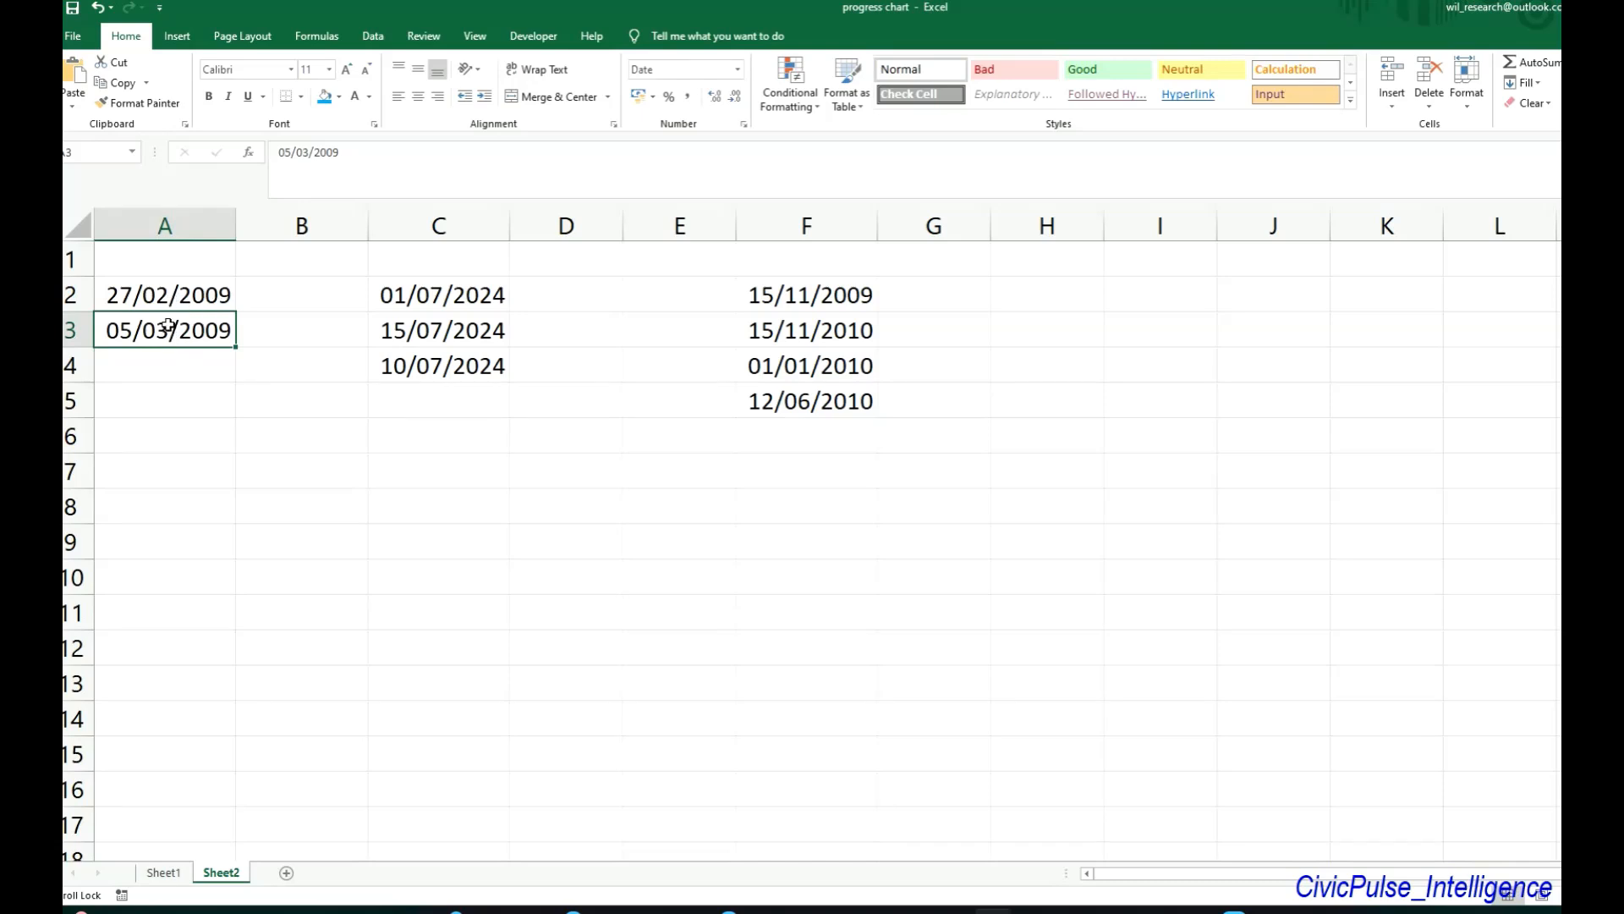
Step: Calculate the working days between the two column A dates in cell A5 with =NETWORKDAYS(A2,A3)
{"action": "left_click", "coordinate": [178, 404]}
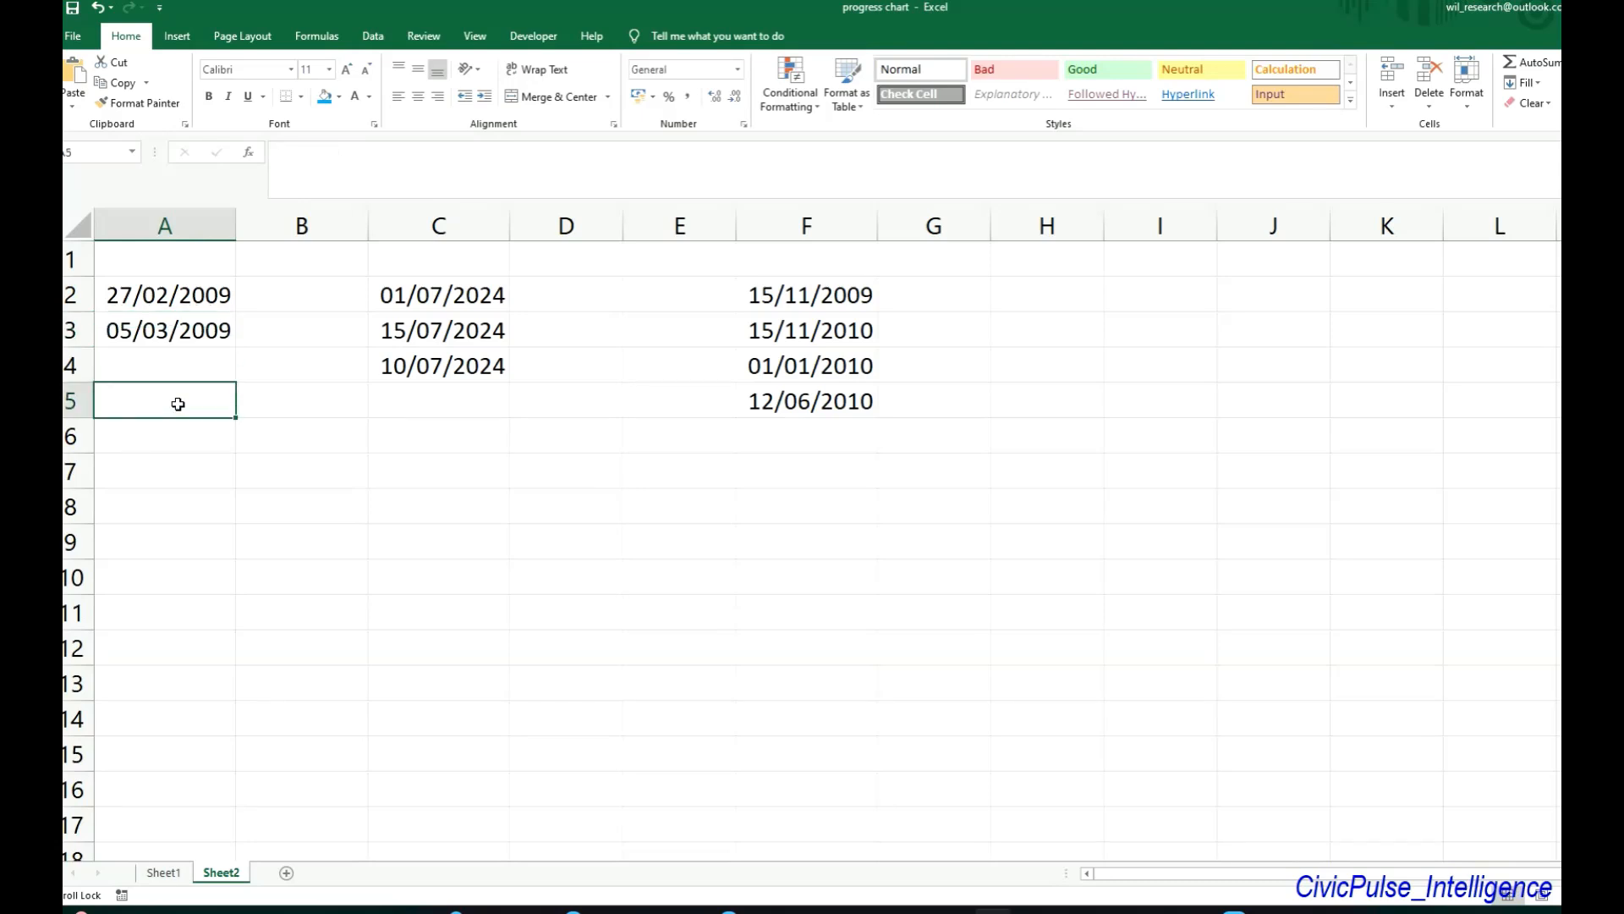
{"action": "type", "text": "="}
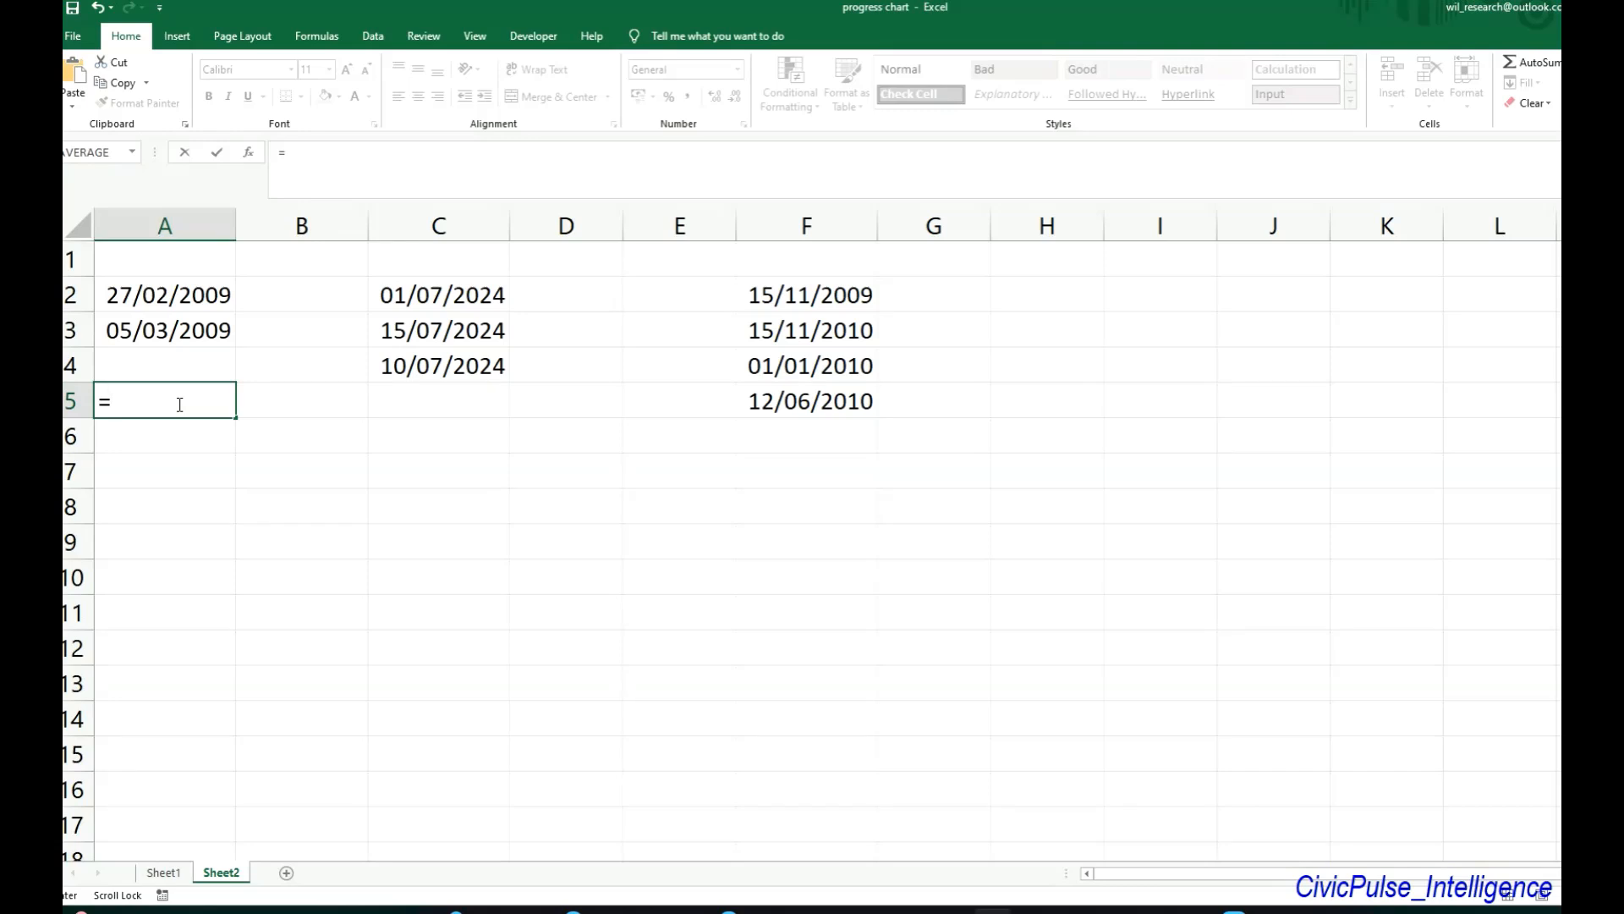
{"action": "type", "text": "netw"}
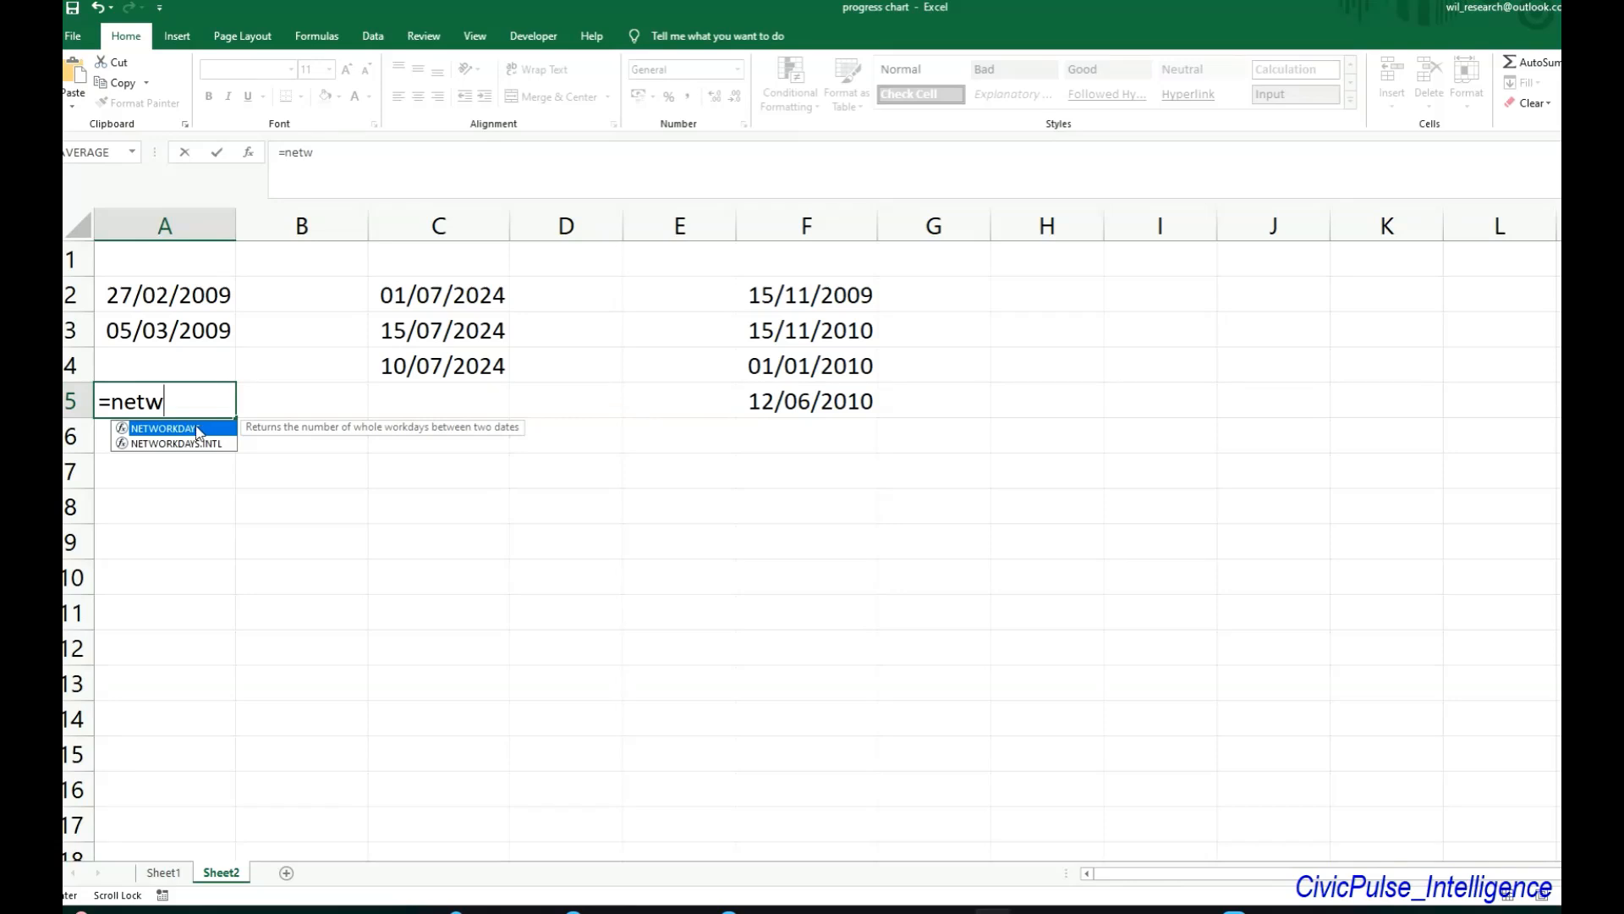
{"action": "double_click", "coordinate": [197, 429]}
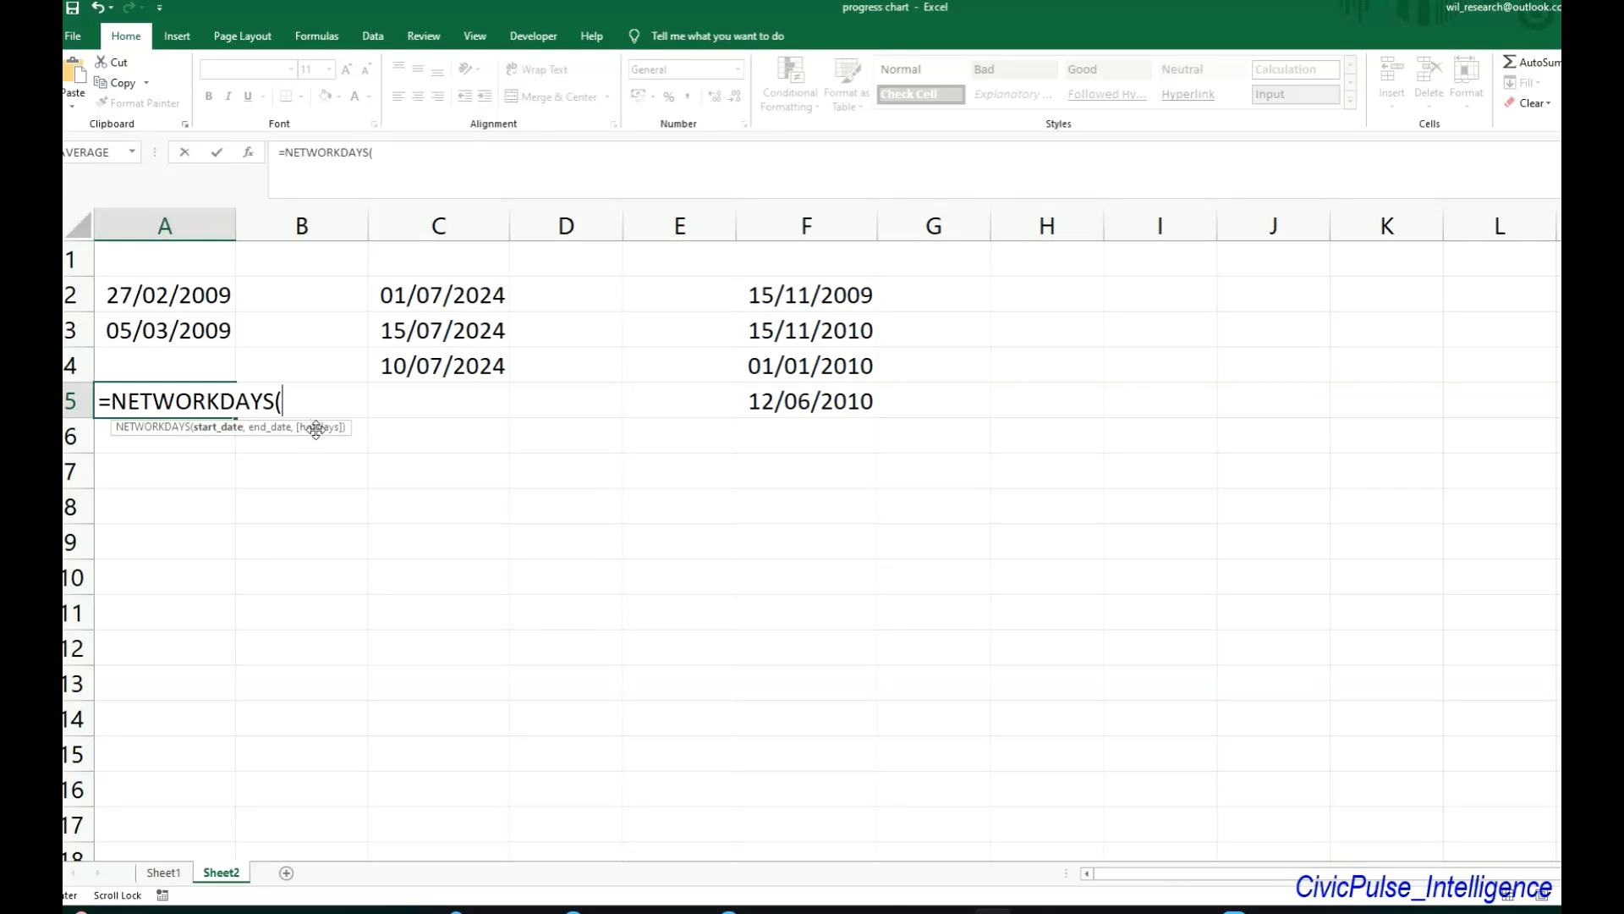
{"action": "left_click", "coordinate": [185, 298]}
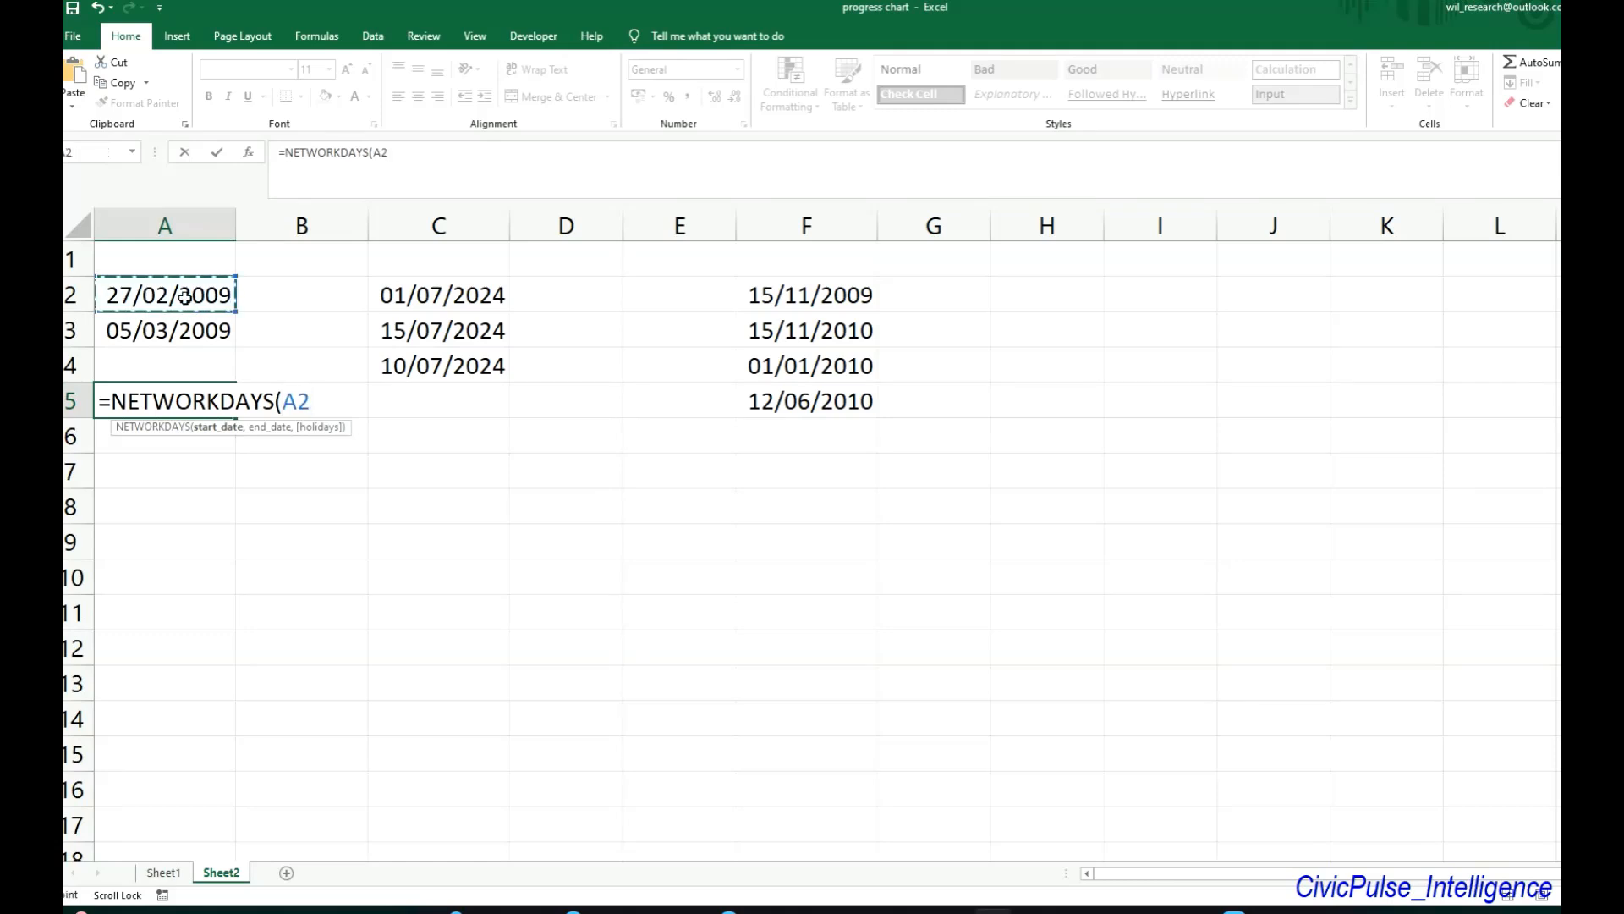
{"action": "type", "text": ","}
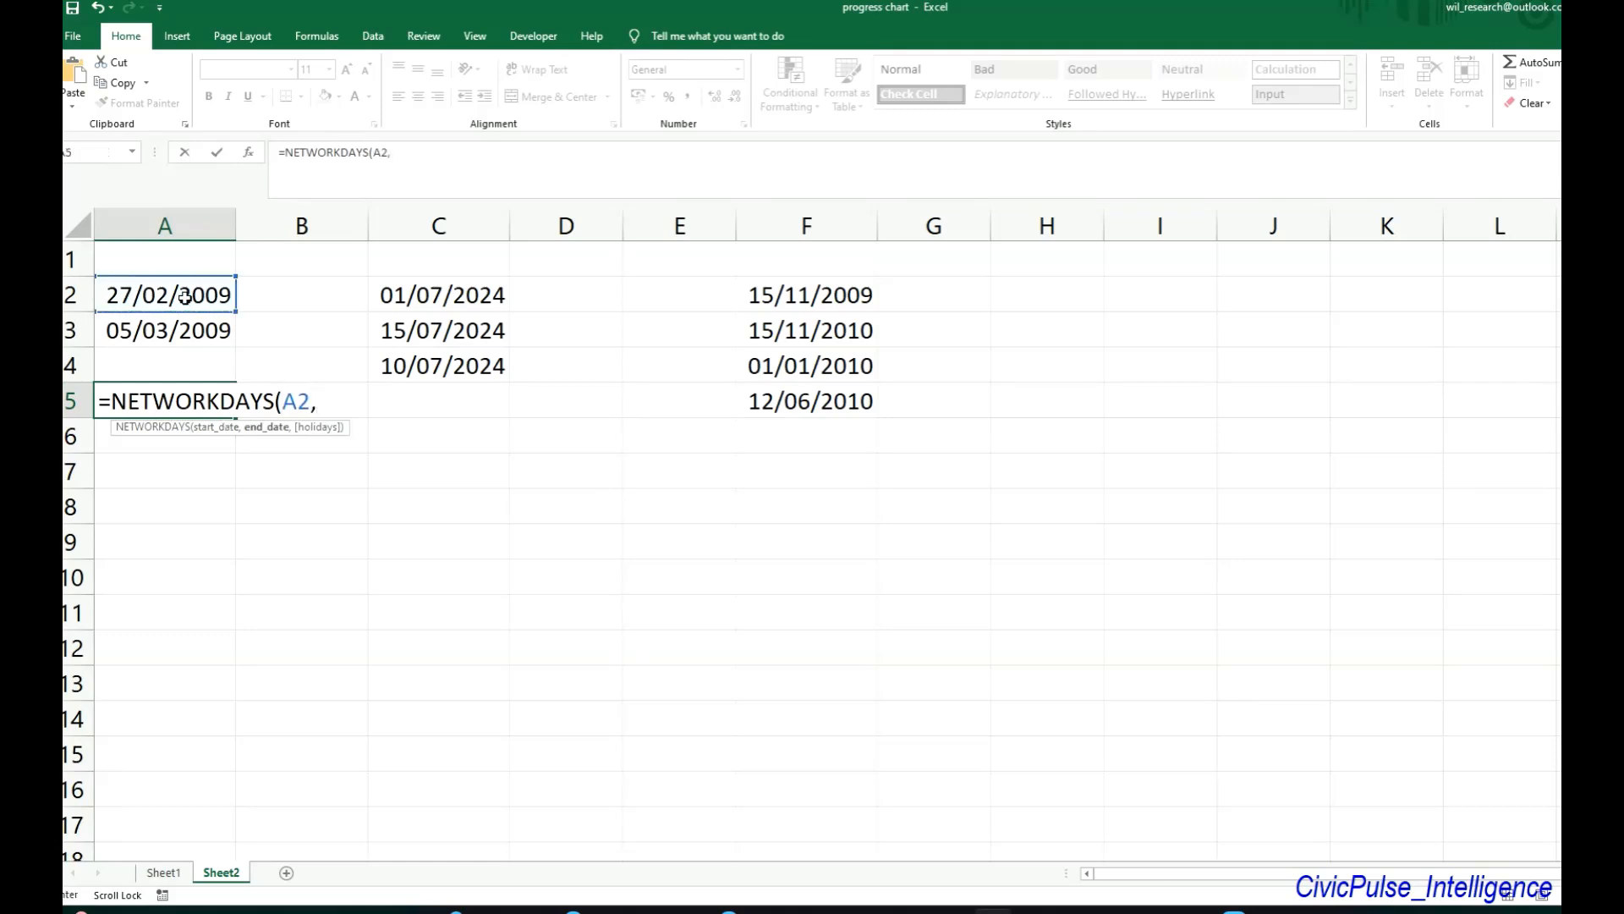
{"action": "left_click", "coordinate": [168, 331]}
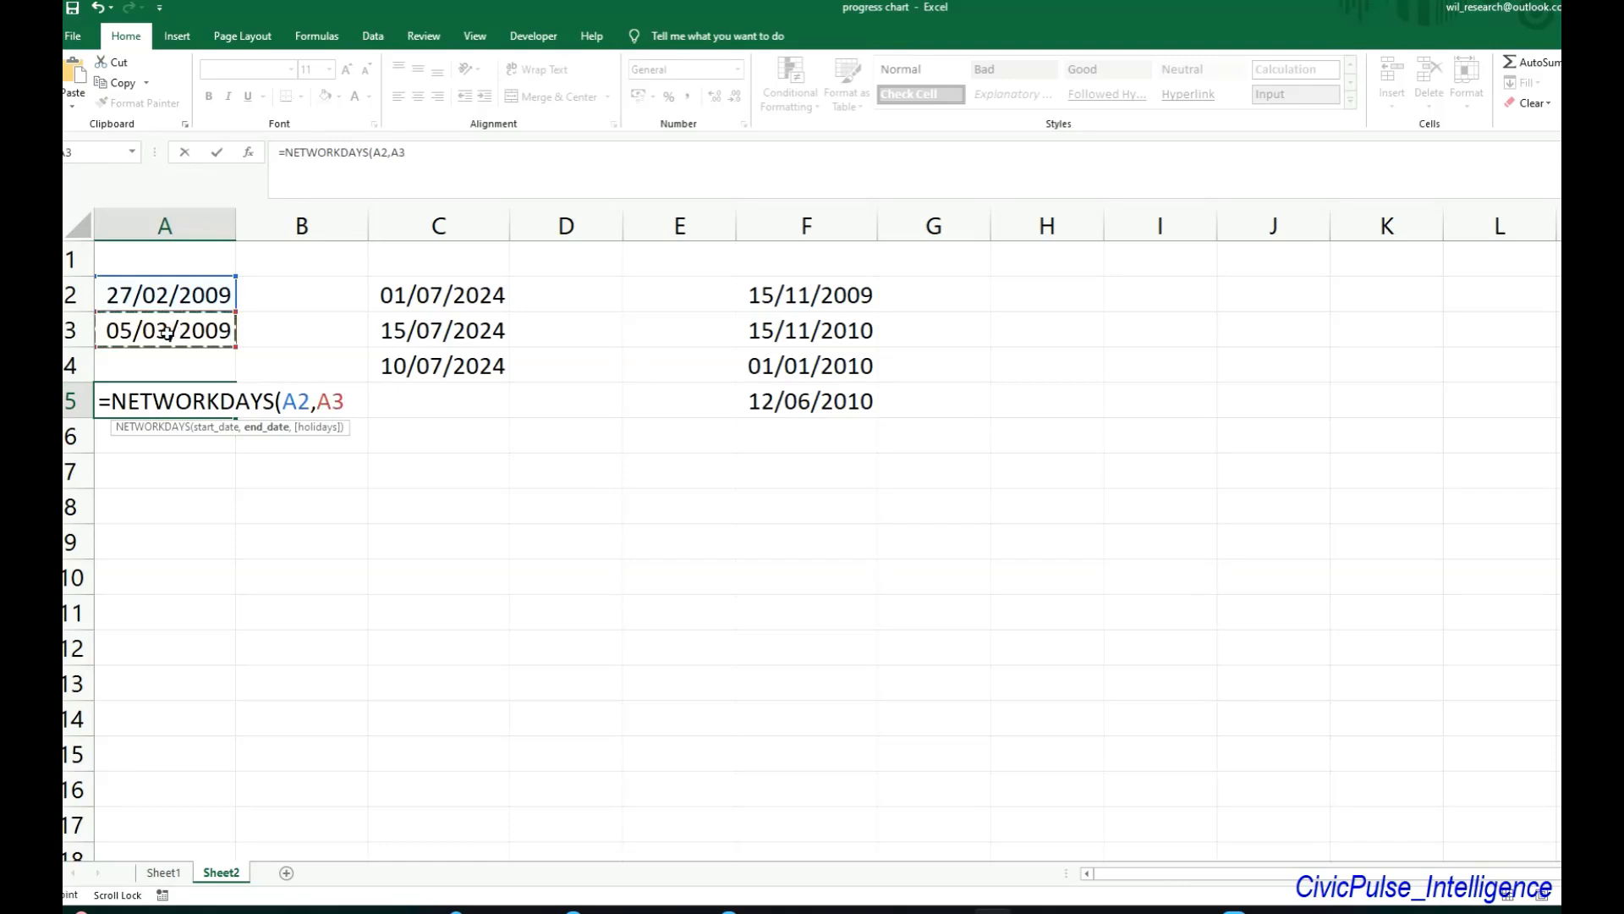
{"action": "type", "text": ")"}
{"action": "key", "text": "Return"}
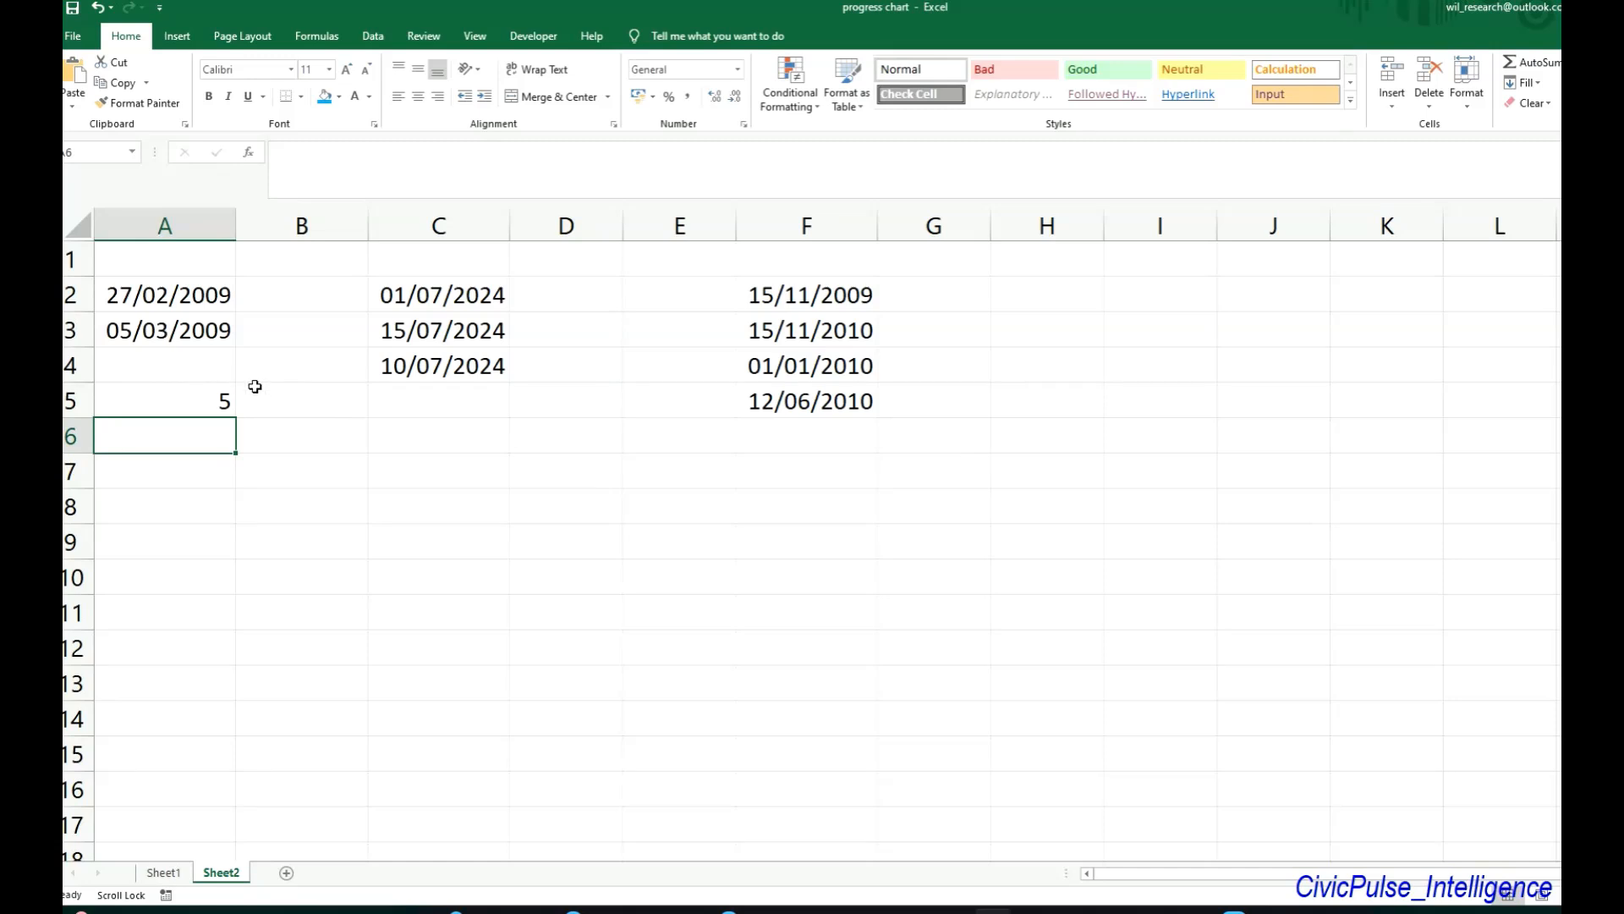
{"action": "left_click", "coordinate": [167, 400]}
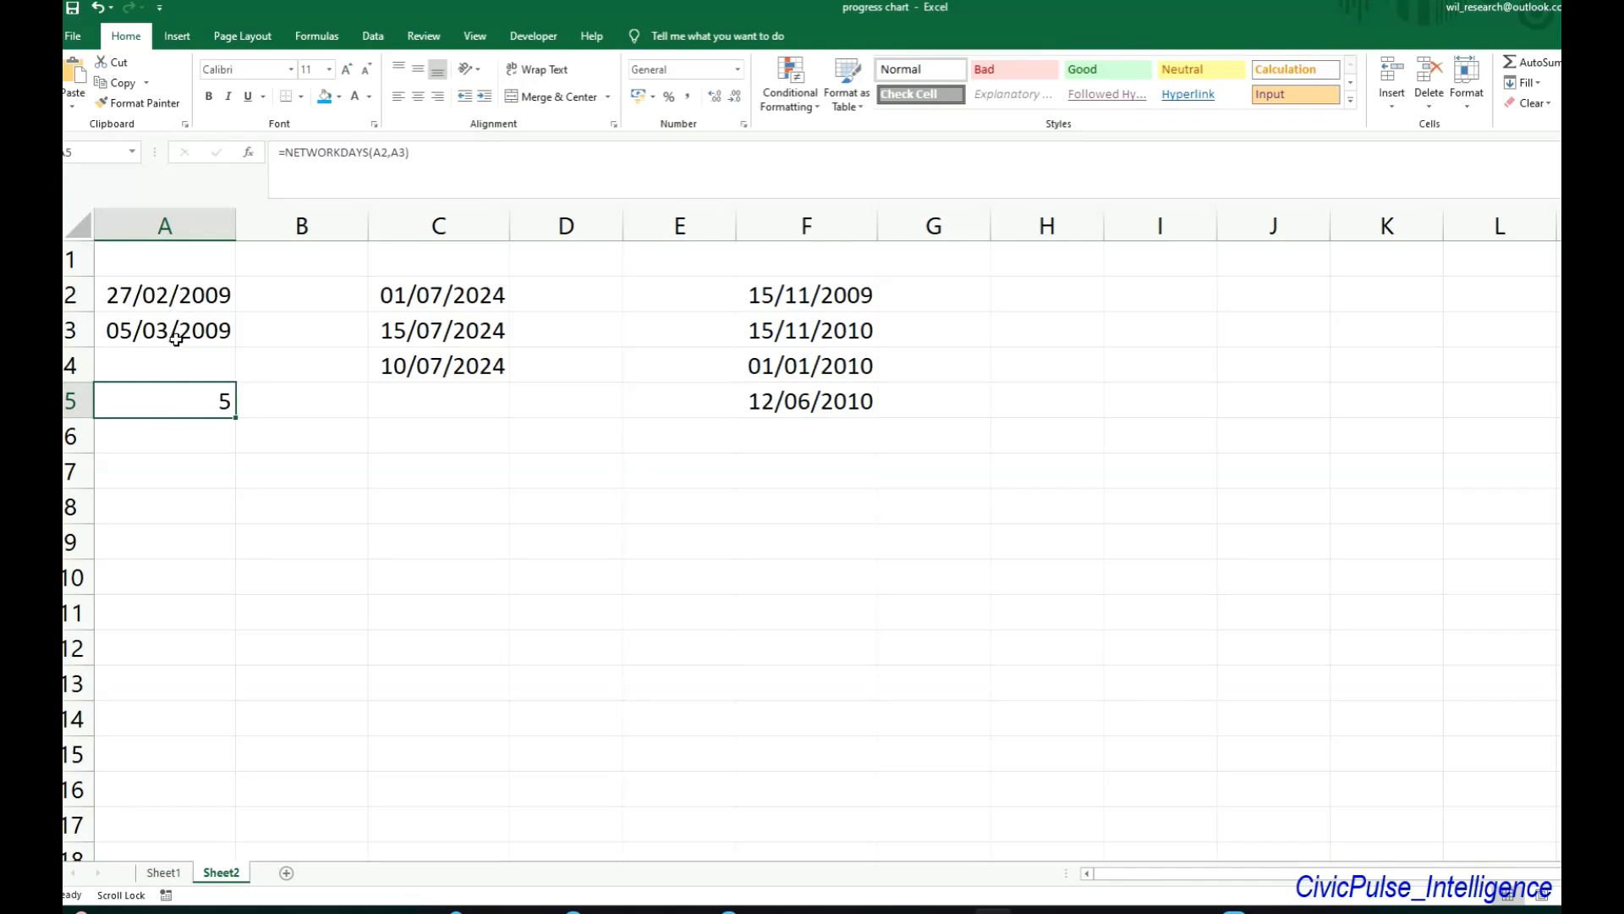
Step: Calculate the working days between the C2 and C3 dates, excluding the holiday in C4, with =NETWORKDAYS(C2,C3,C4) in cell C5
{"action": "left_click", "coordinate": [425, 401]}
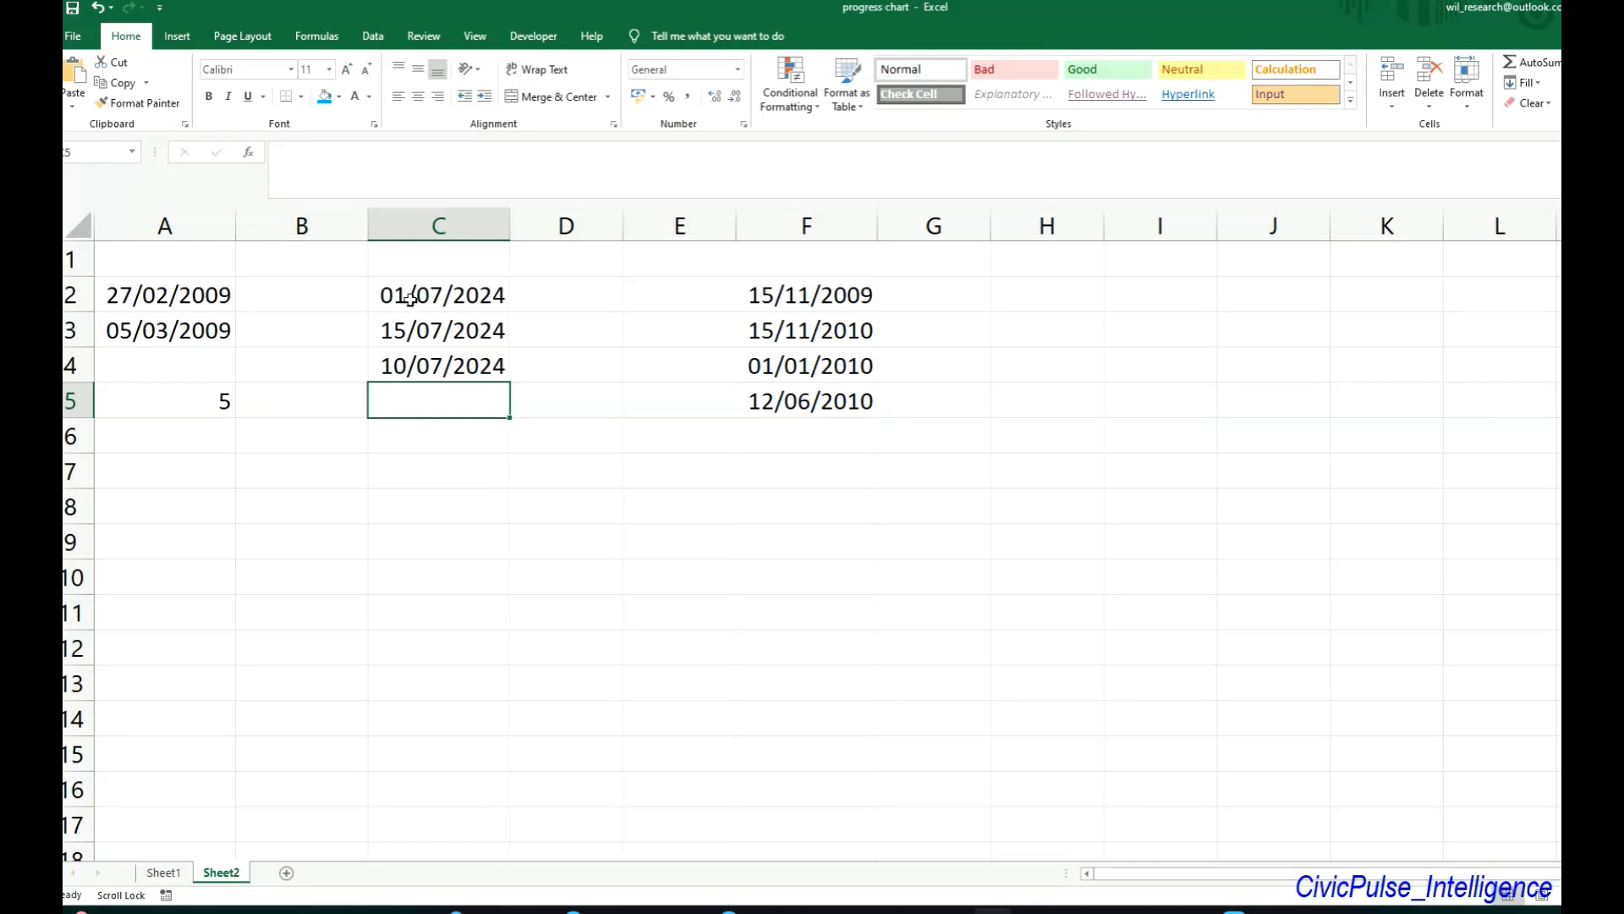
{"action": "left_click", "coordinate": [411, 297]}
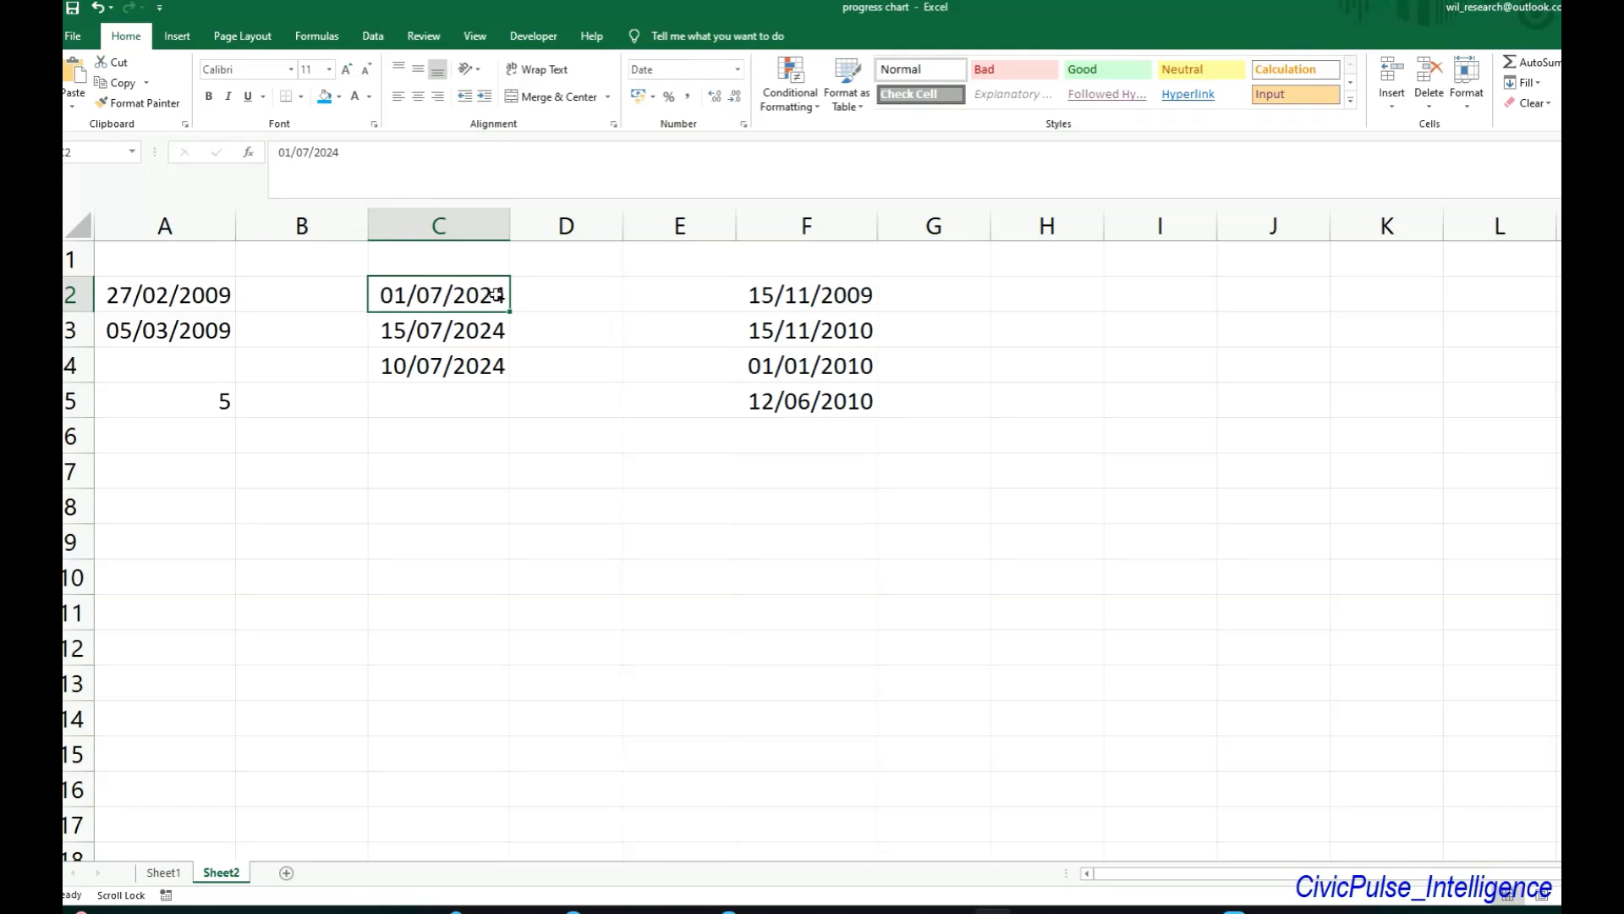
{"action": "left_click", "coordinate": [389, 338]}
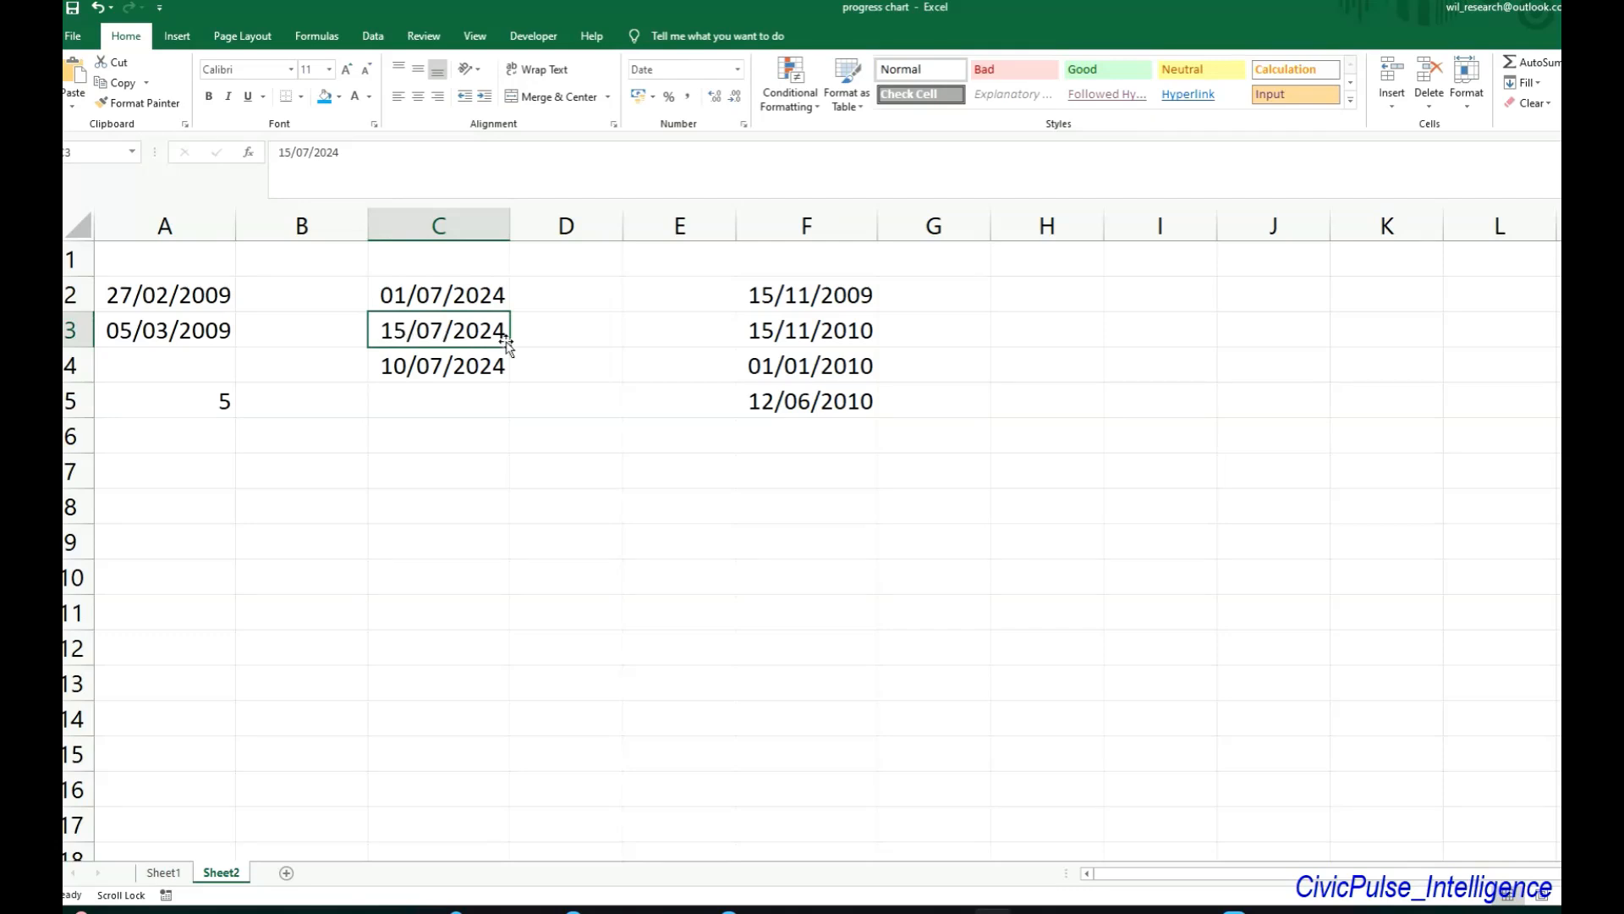
{"action": "left_click", "coordinate": [432, 368]}
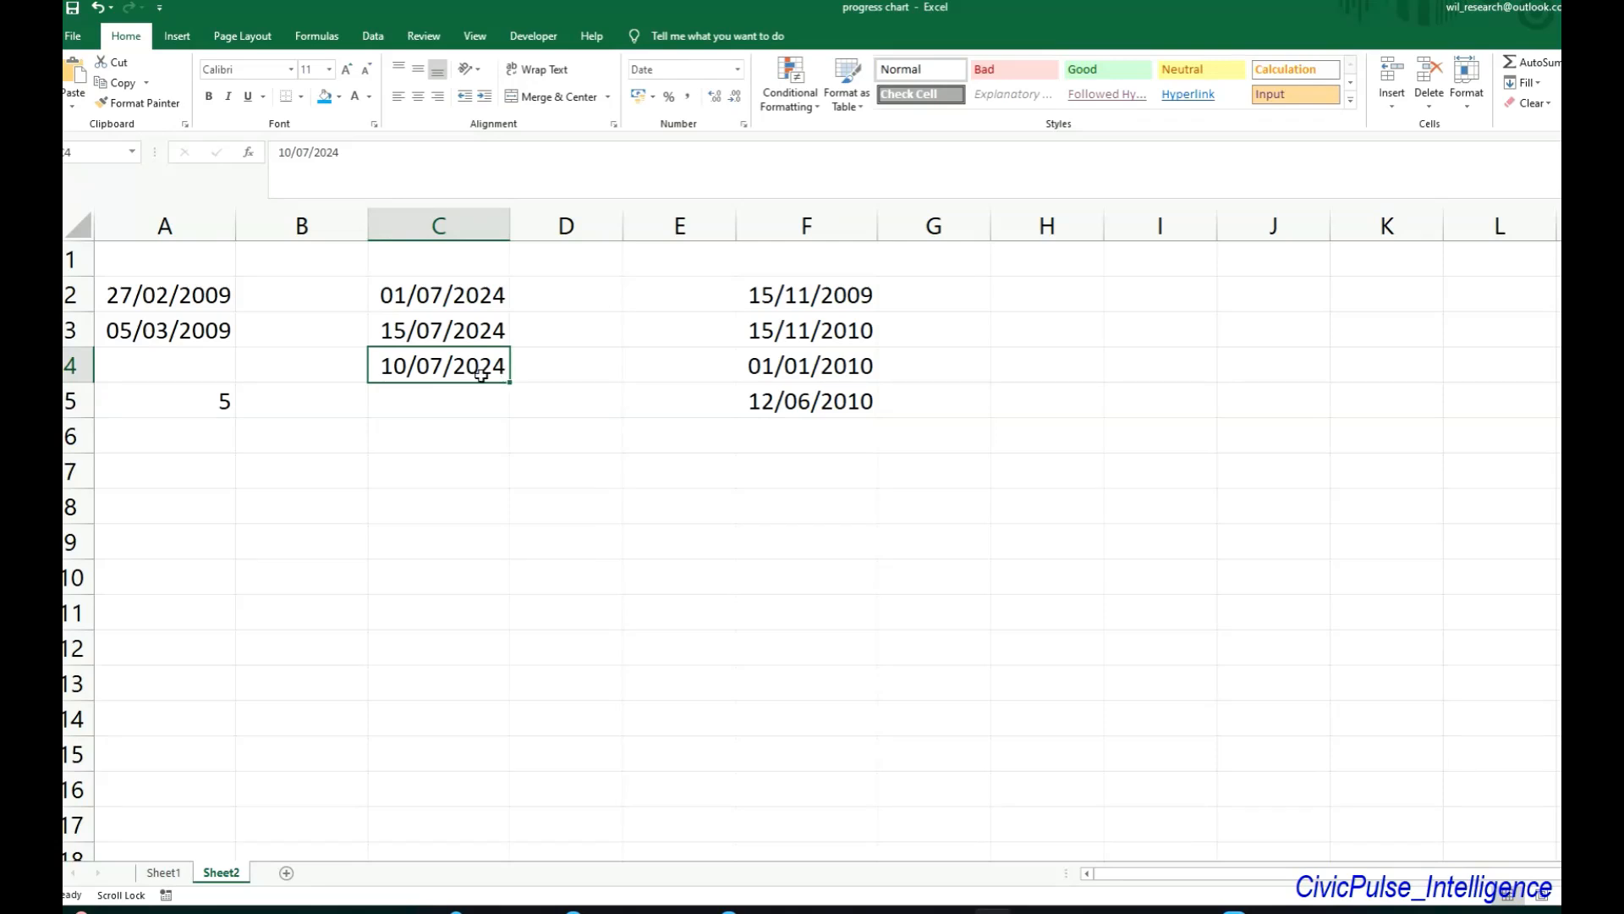
{"action": "left_click", "coordinate": [421, 399]}
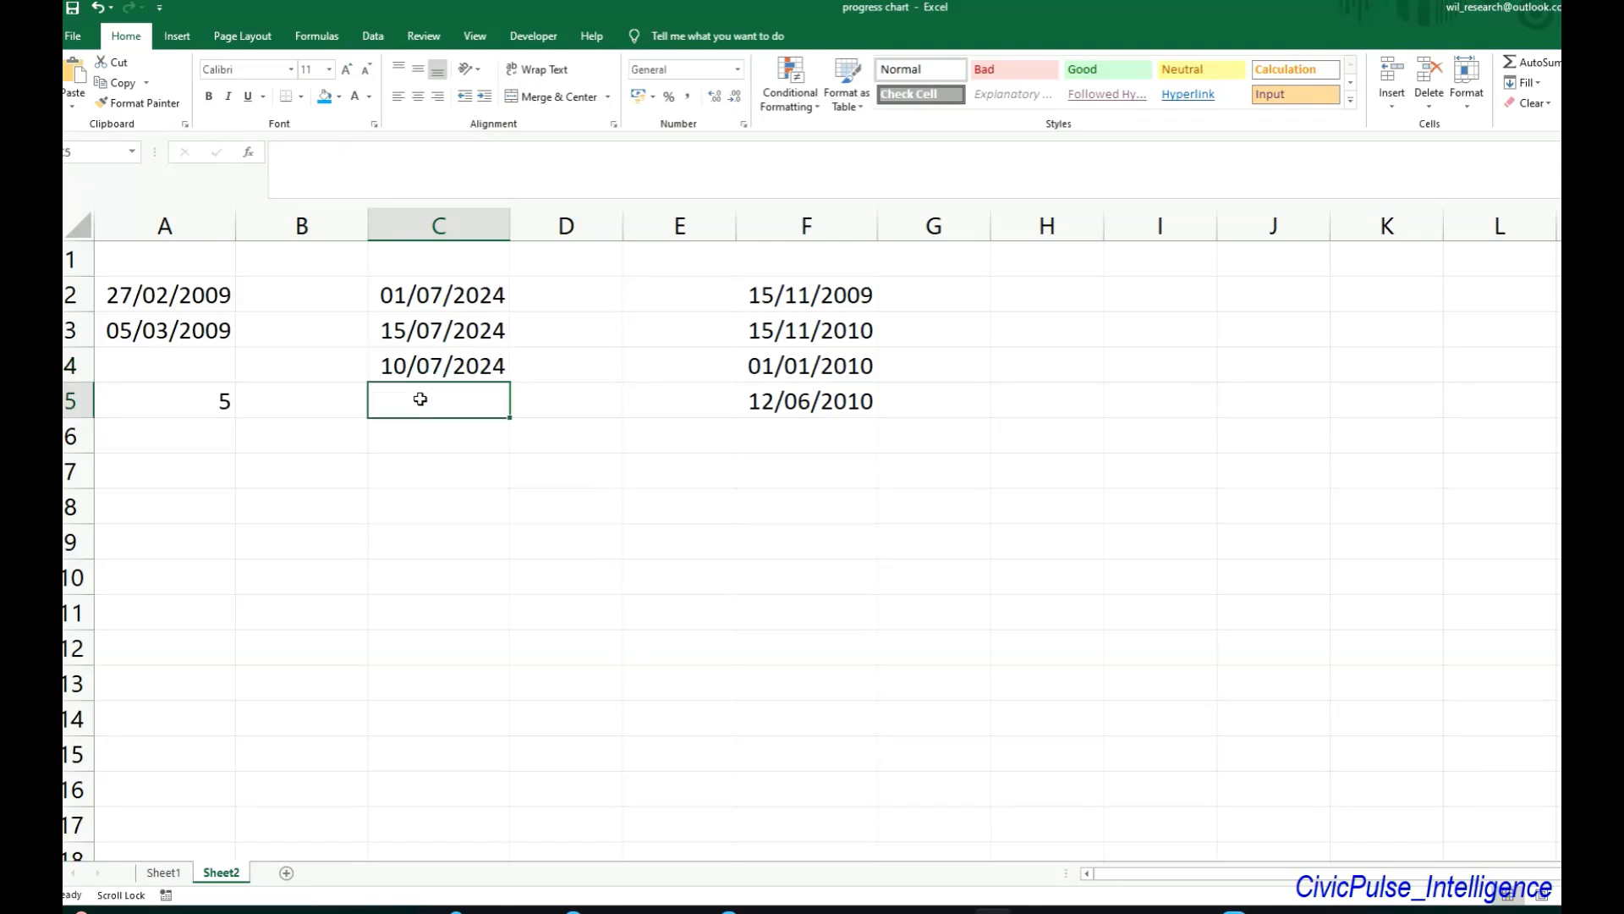
{"action": "type", "text": "="}
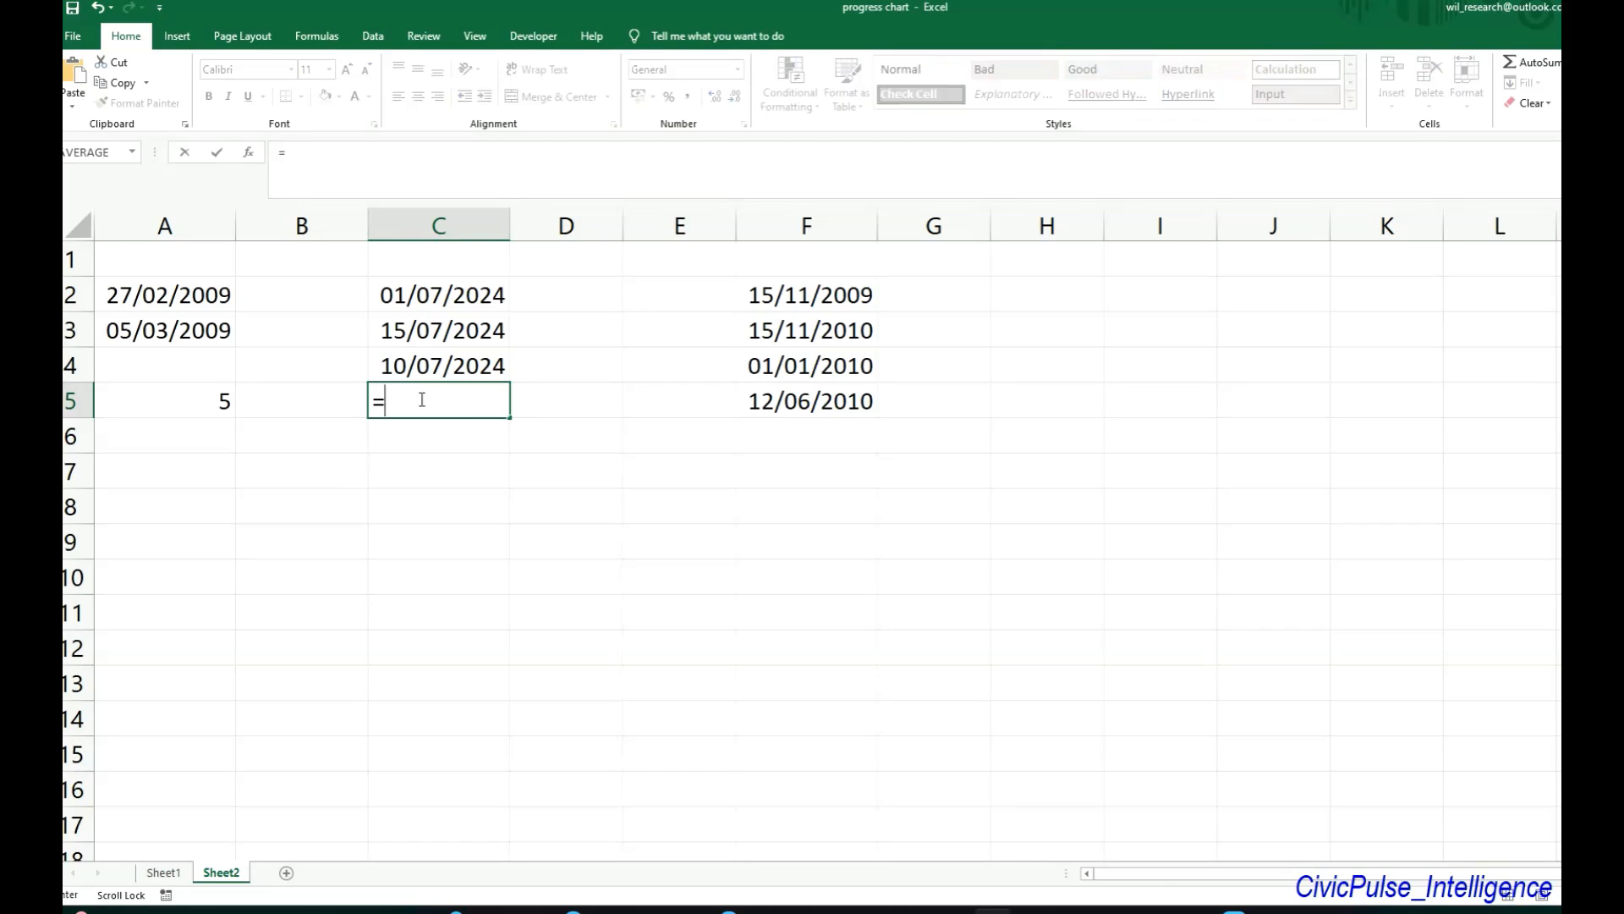
{"action": "type", "text": "netw"}
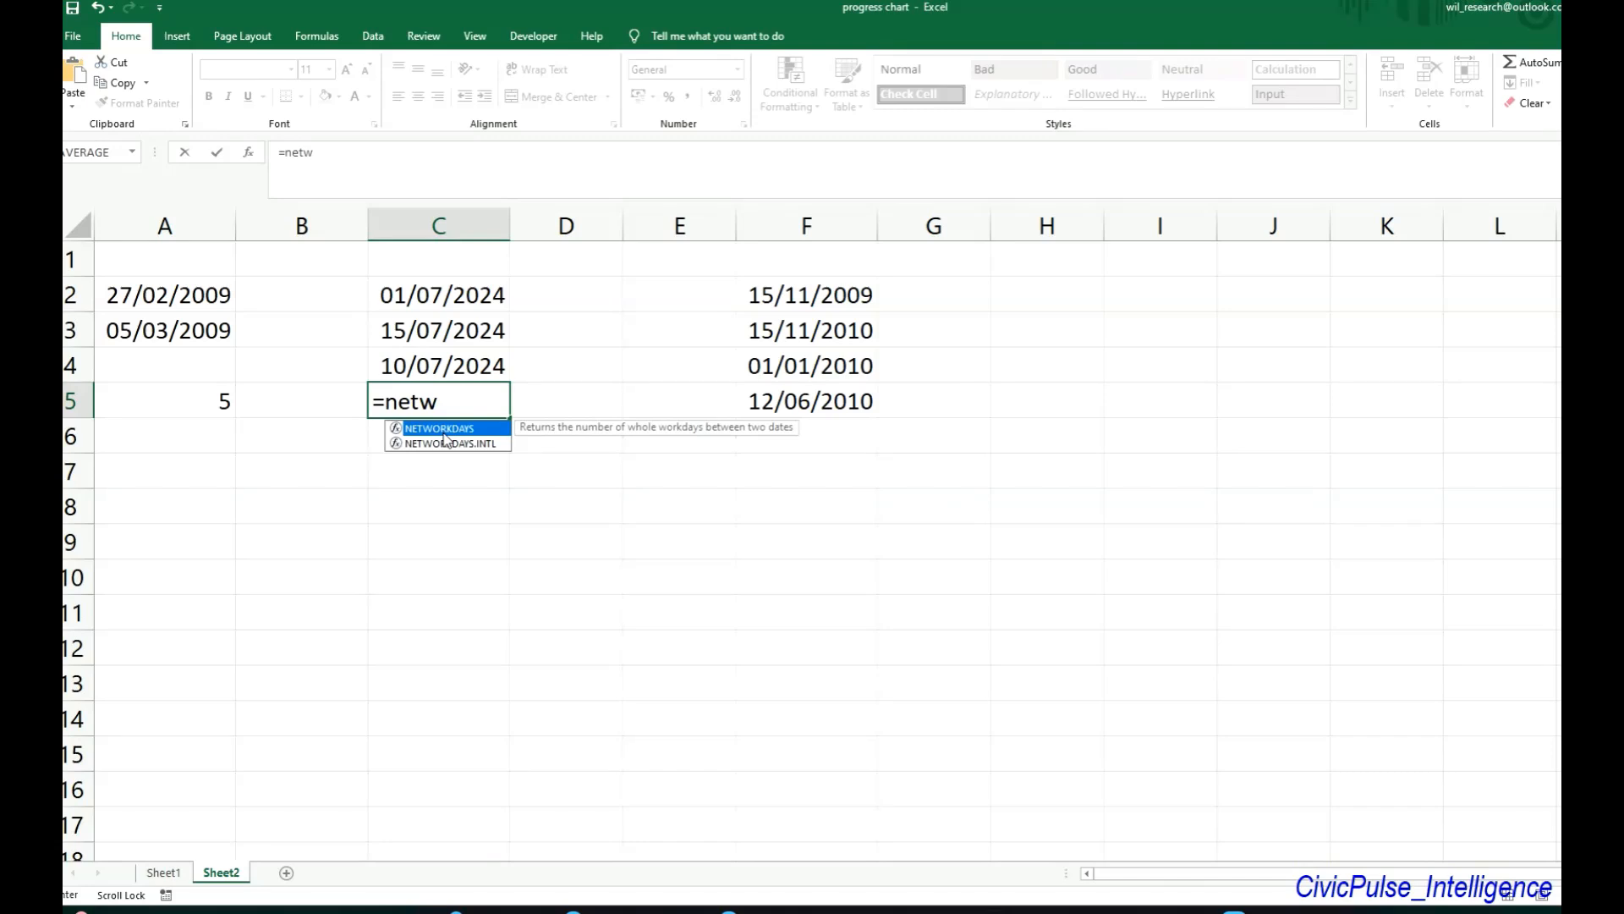
{"action": "double_click", "coordinate": [436, 428]}
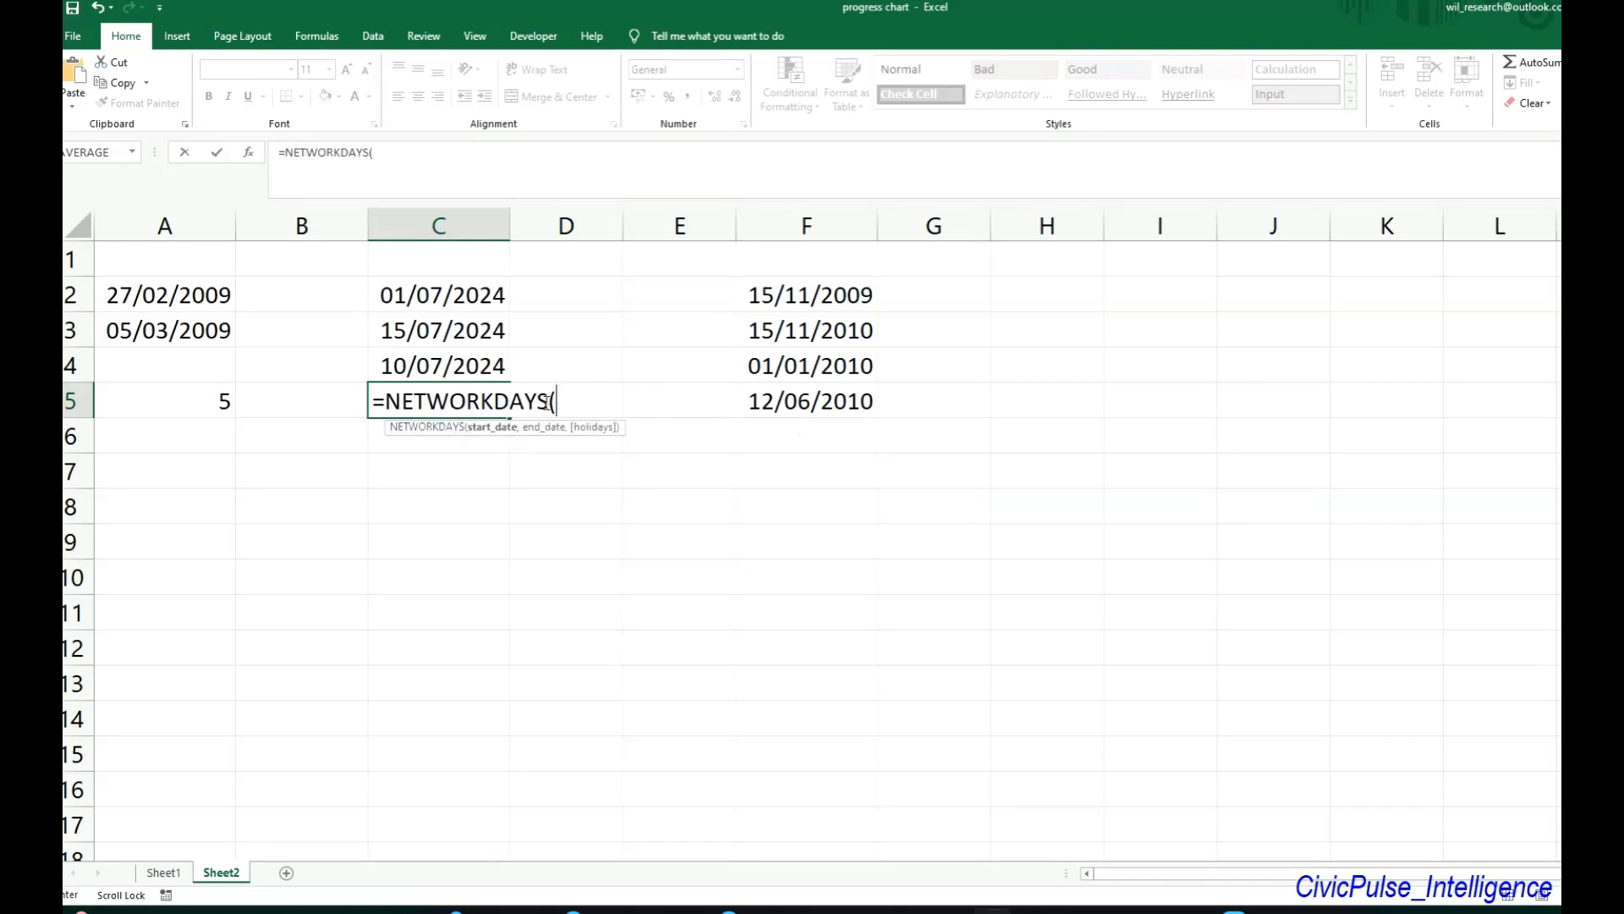
{"action": "left_click", "coordinate": [440, 295]}
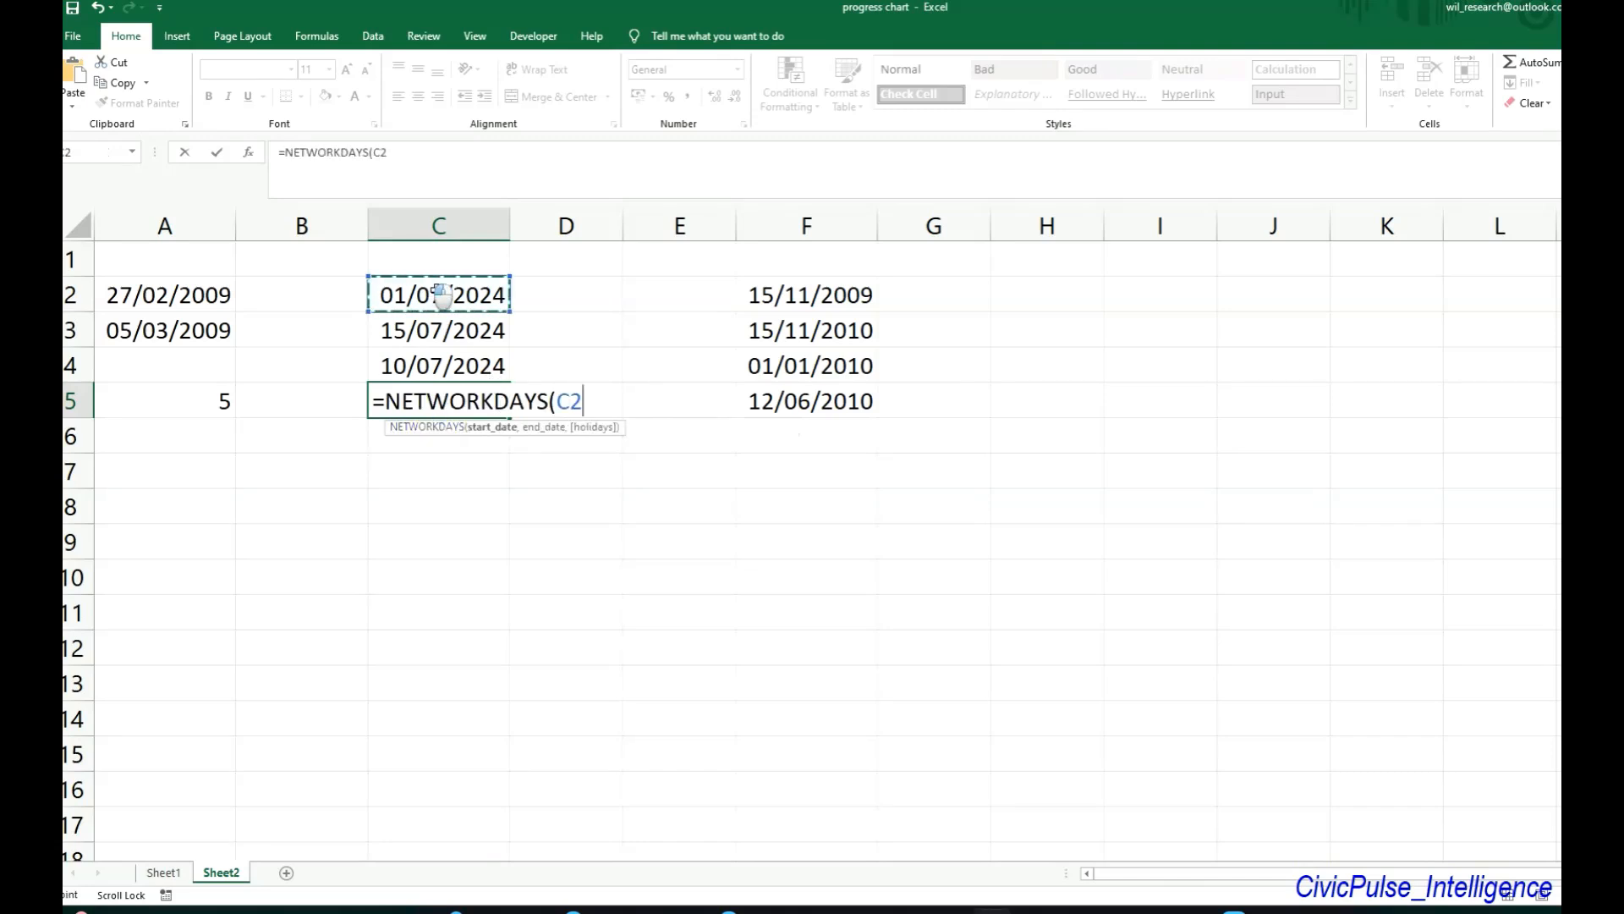
{"action": "type", "text": ","}
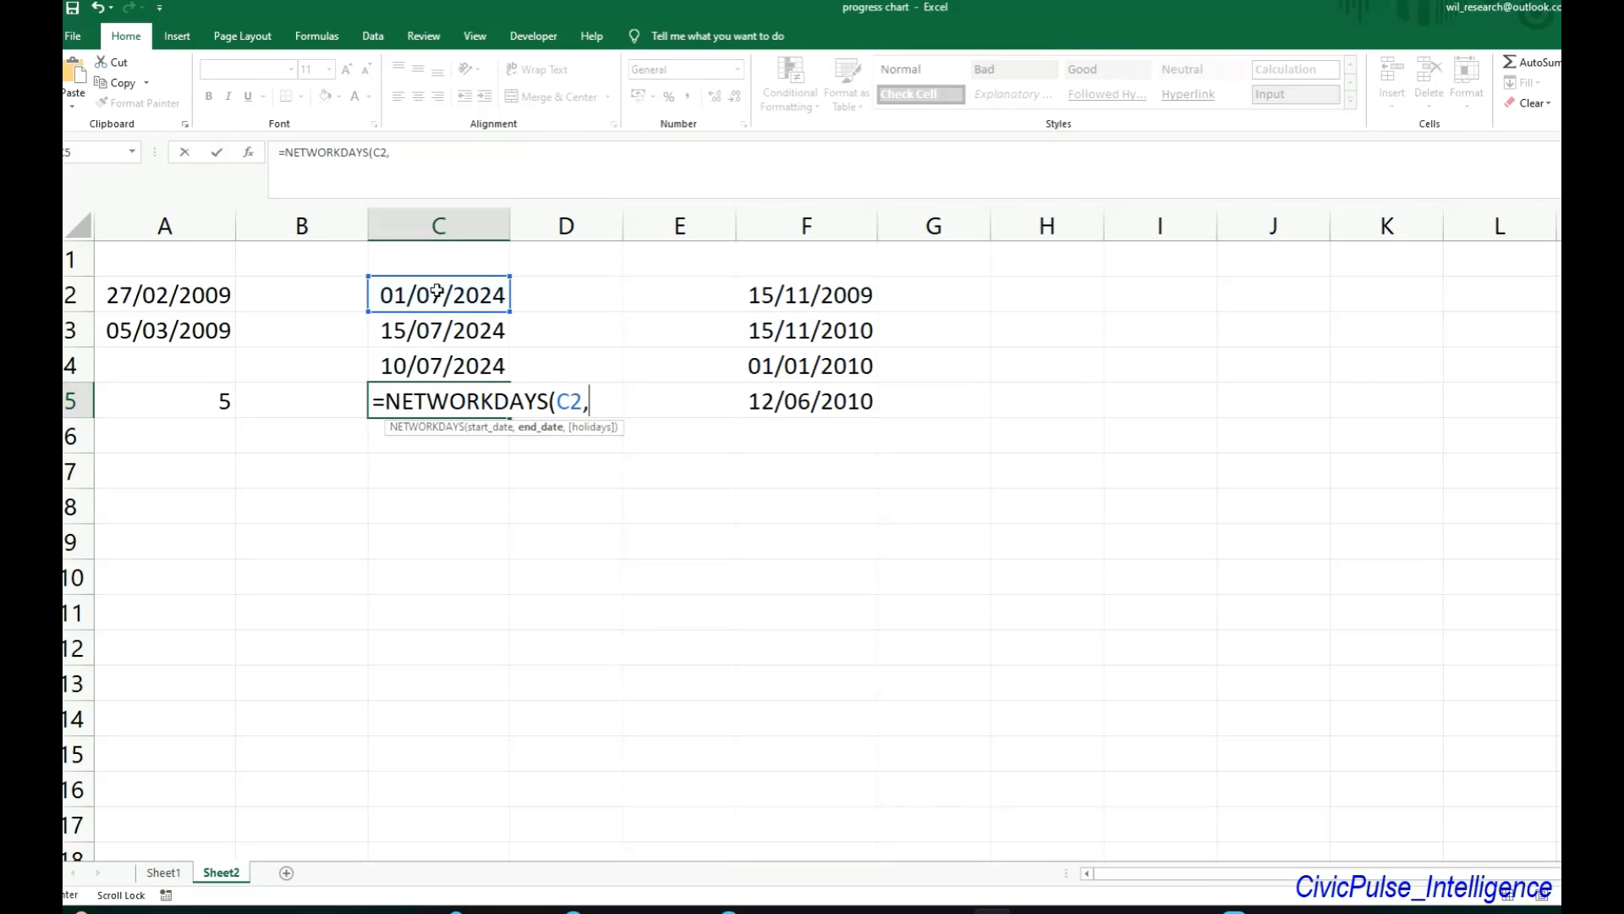
{"action": "left_click", "coordinate": [418, 330]}
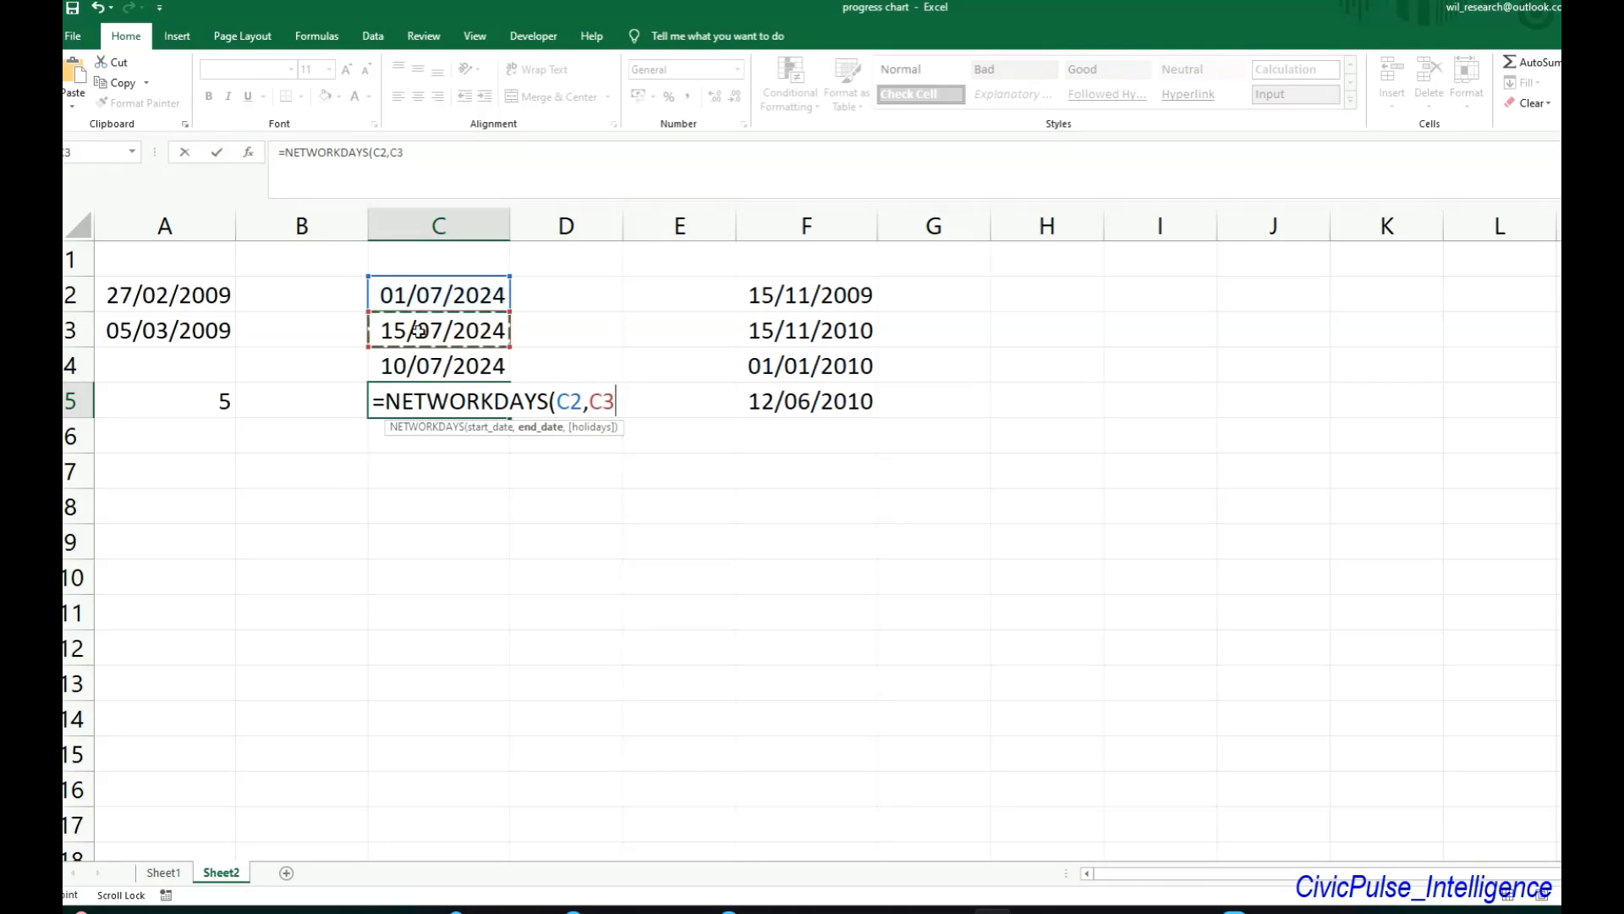
{"action": "type", "text": ","}
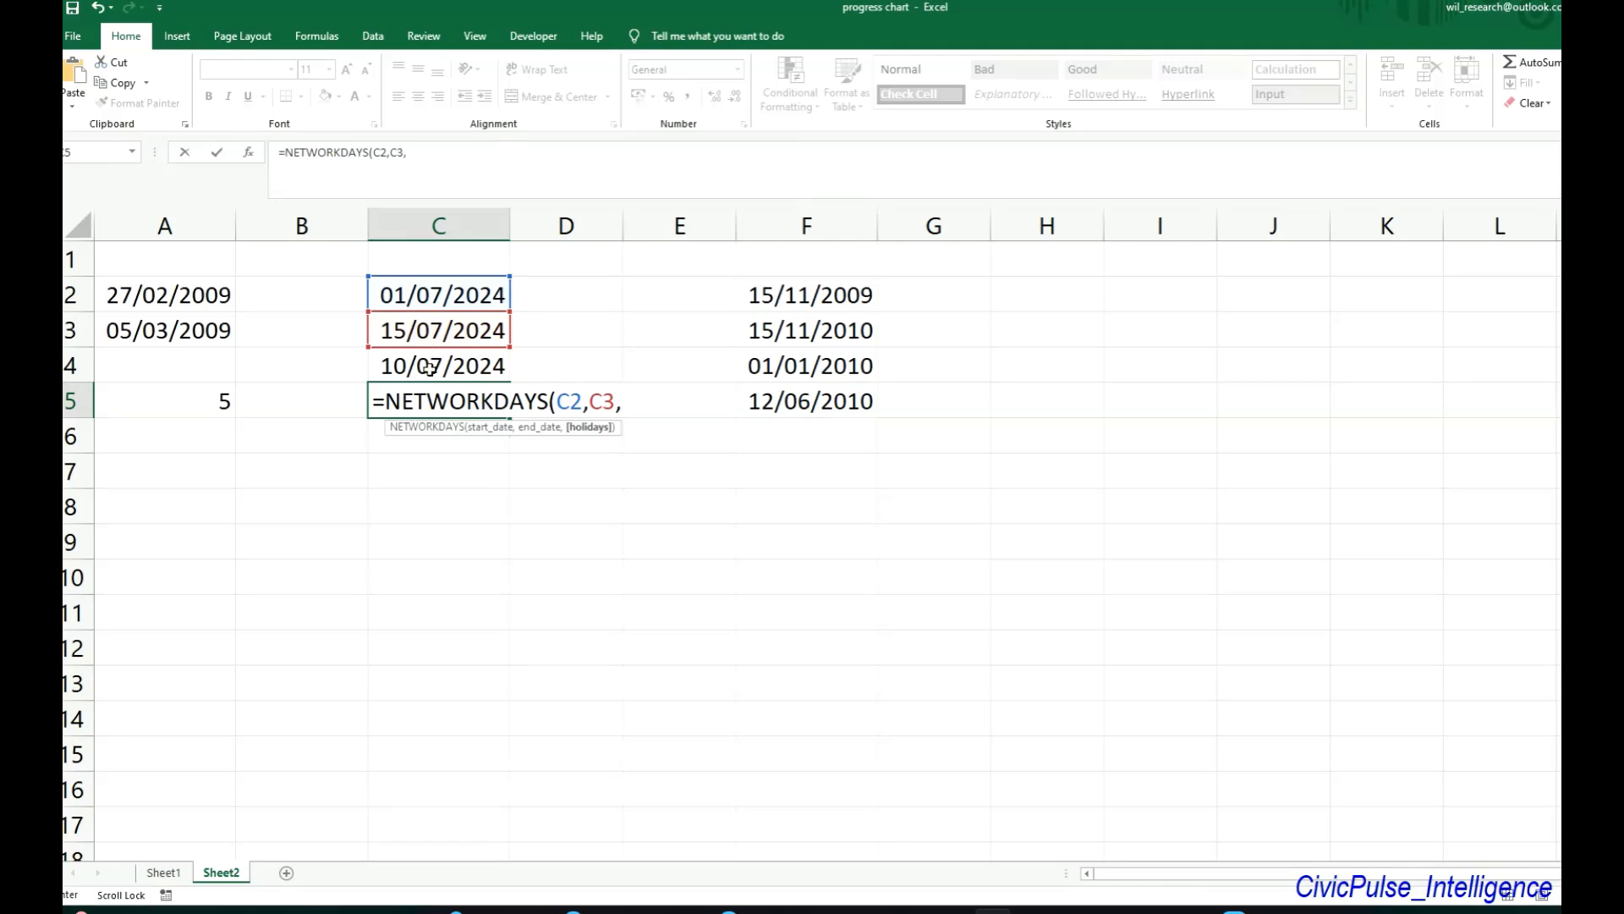
{"action": "left_click", "coordinate": [430, 368]}
{"action": "type", "text": ")"}
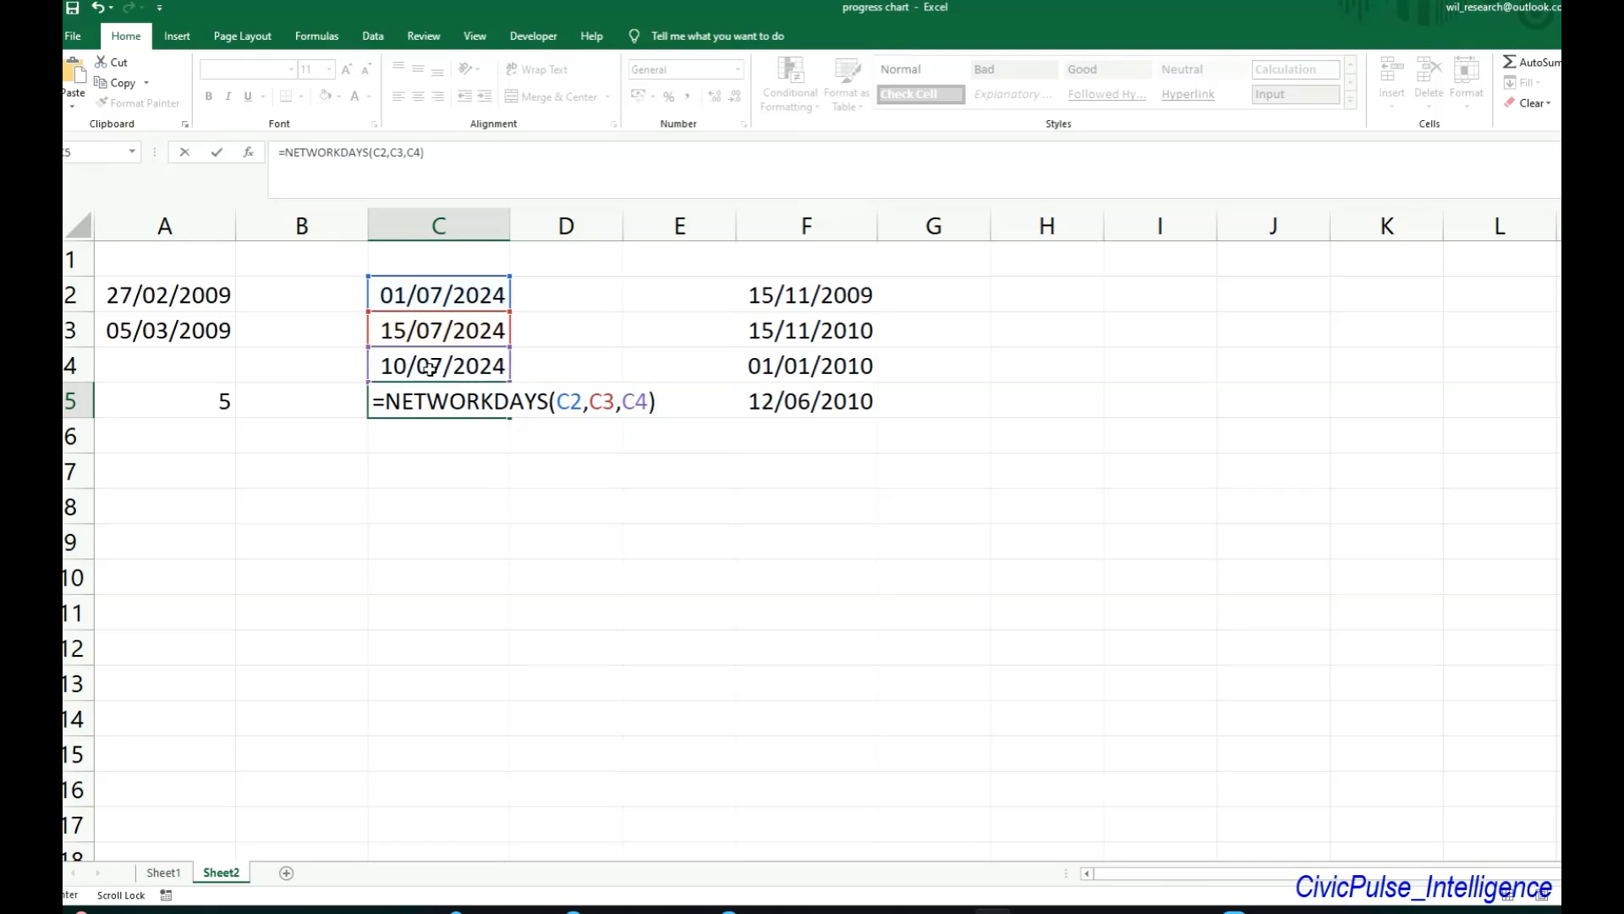
{"action": "key", "text": "Return"}
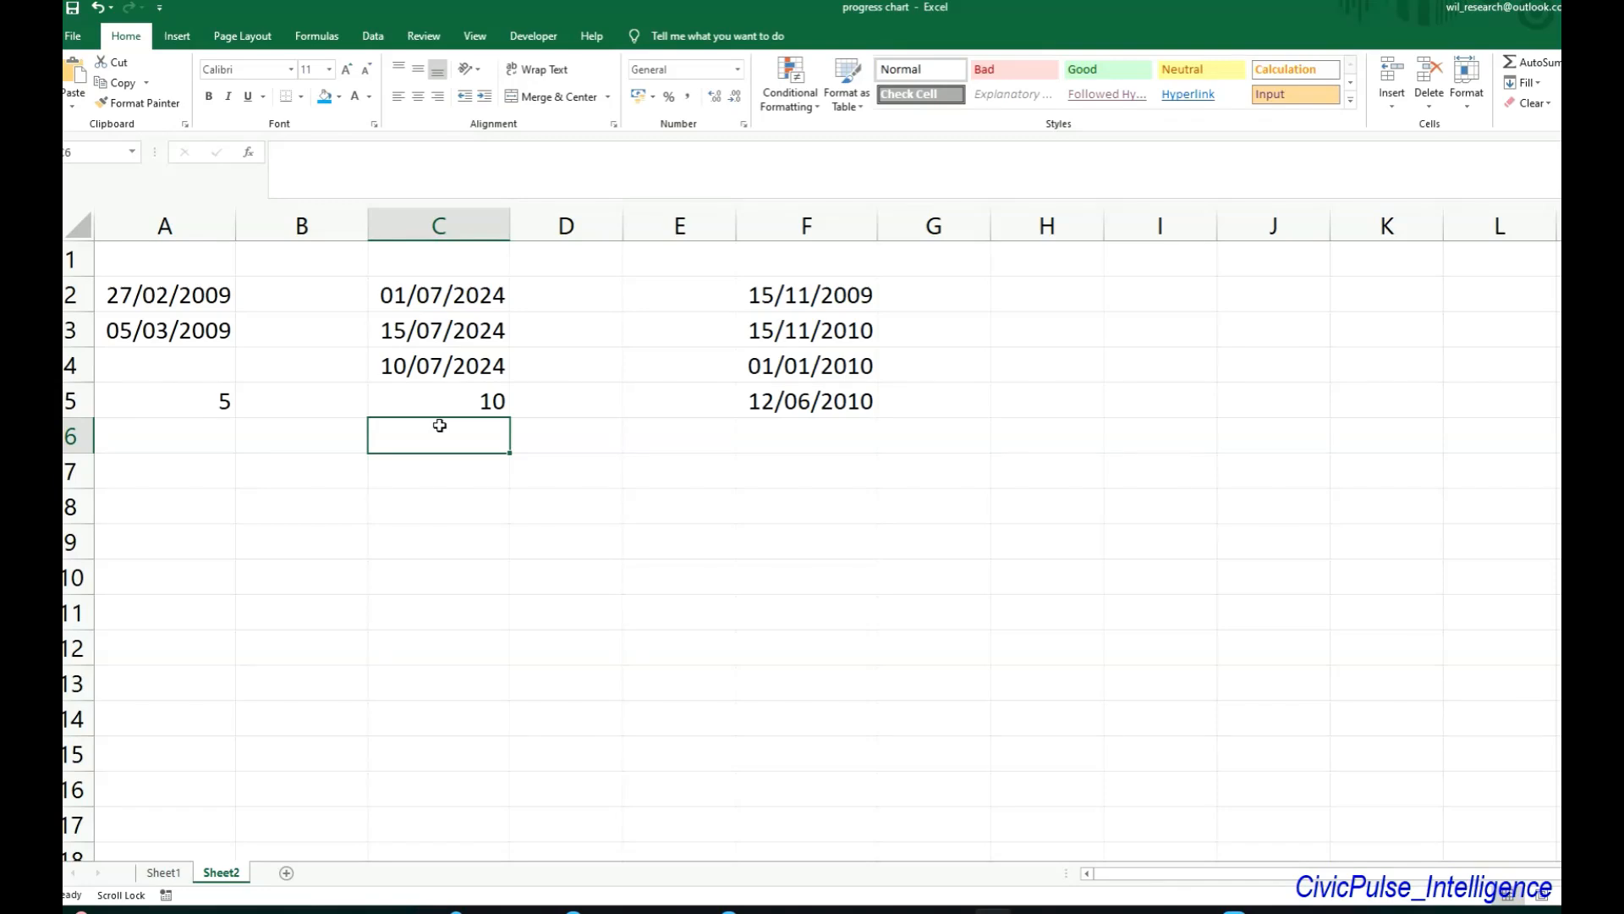
Step: Calculate the working days between the F2 and F3 dates, excluding the holidays in F4:F5, with =NETWORKDAYS(F2,F3,F4:F5) in cell F7
{"action": "left_click", "coordinate": [773, 472]}
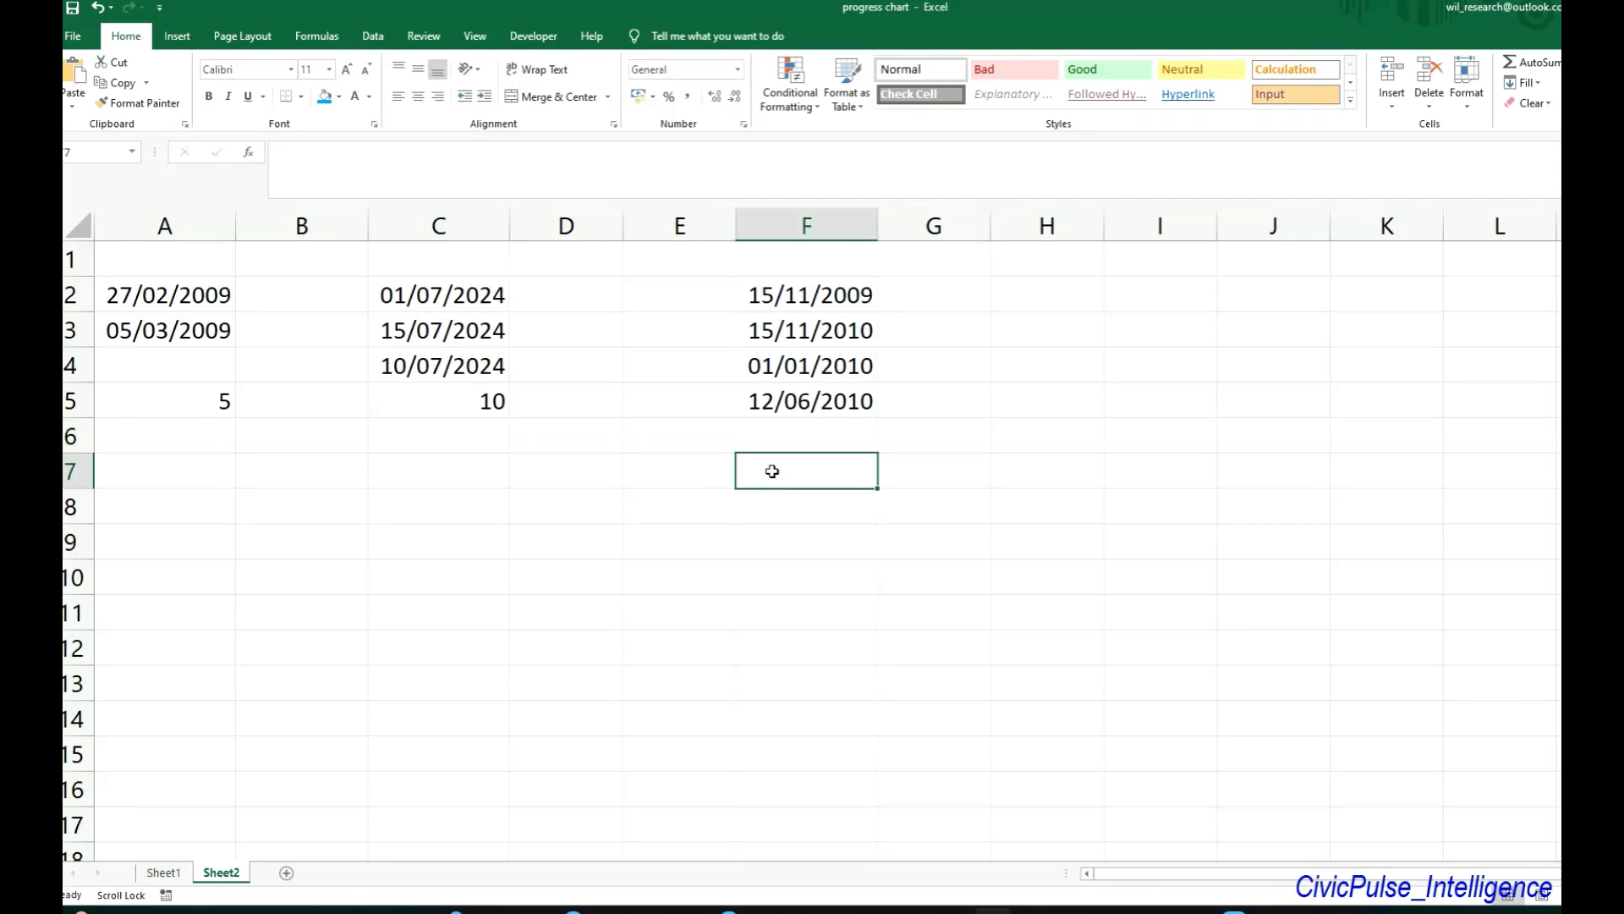
{"action": "type", "text": "="}
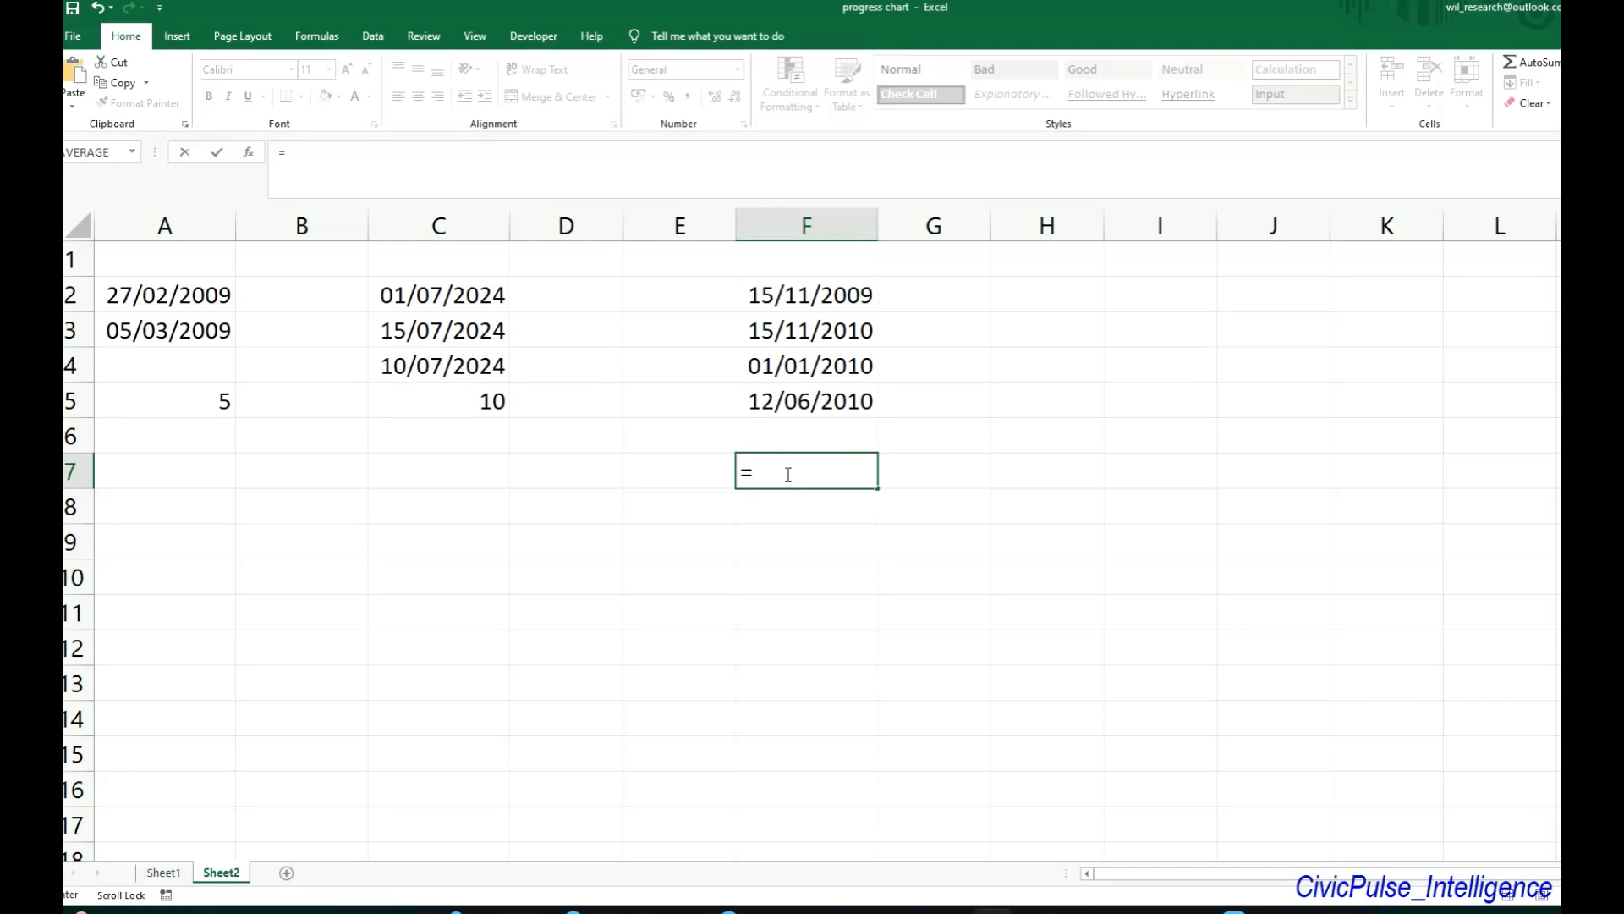
{"action": "type", "text": "netw"}
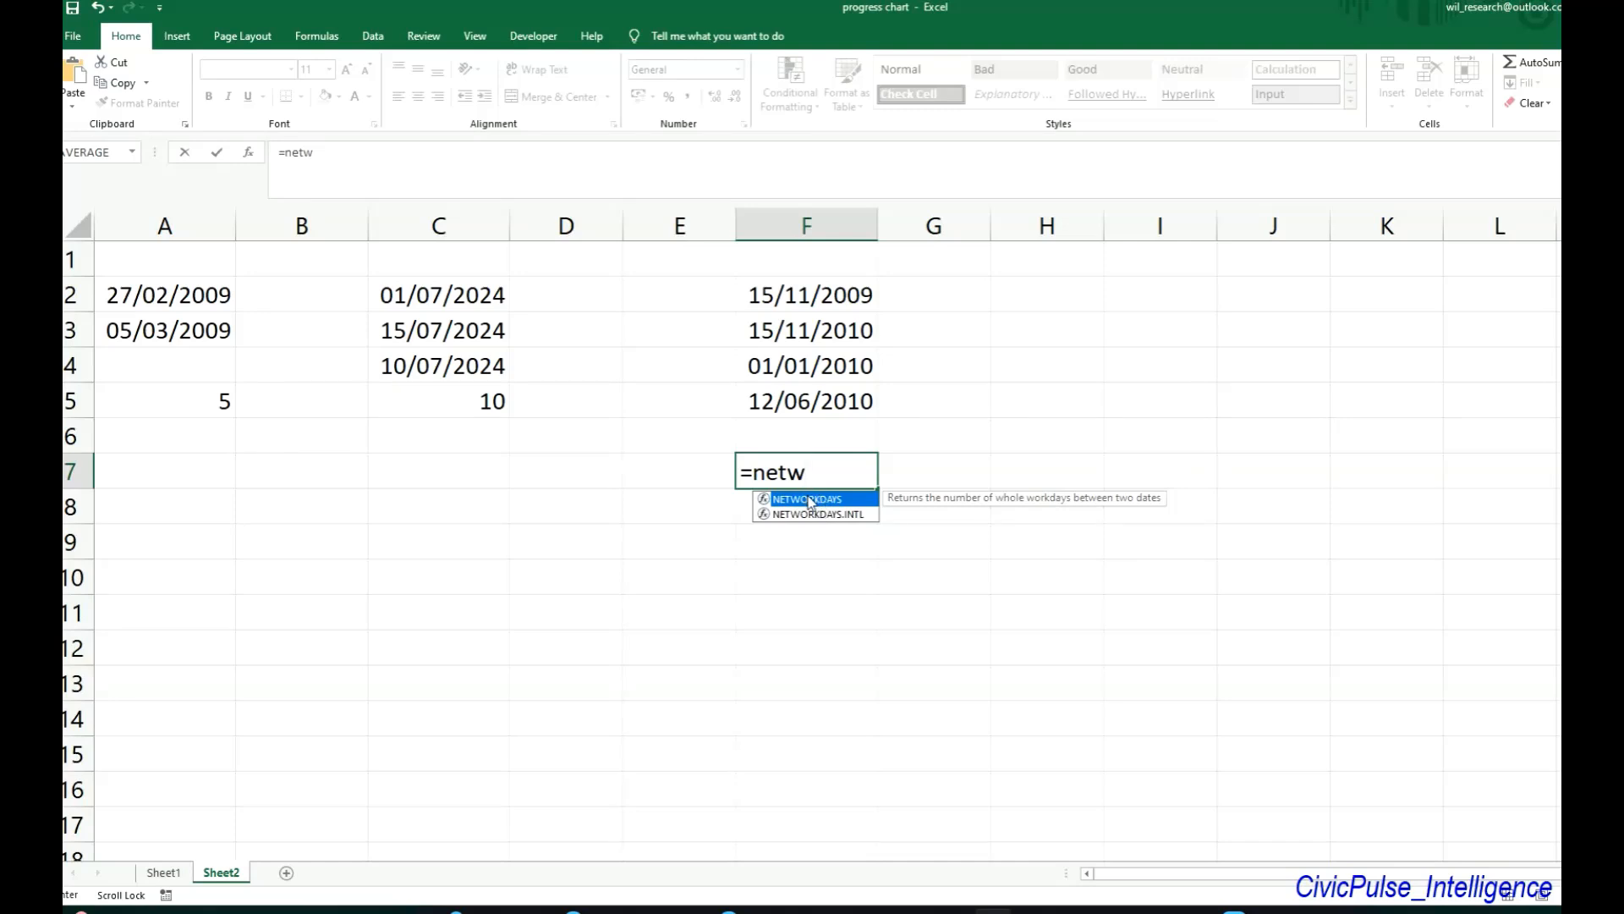
{"action": "double_click", "coordinate": [808, 500]}
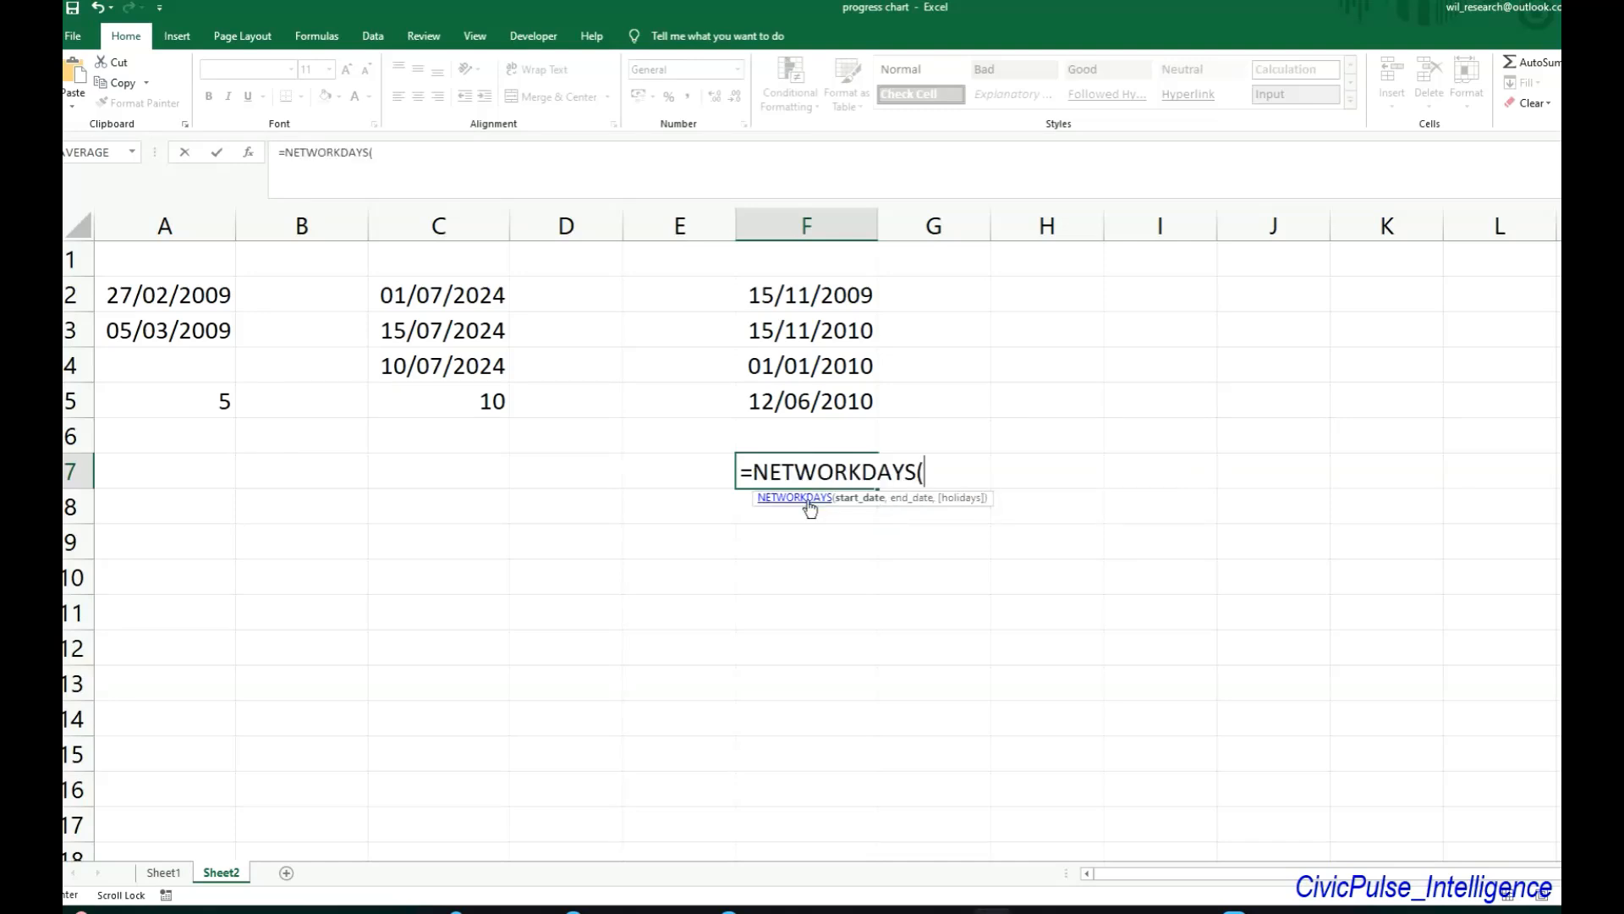
{"action": "left_click", "coordinate": [841, 295]}
{"action": "type", "text": ","}
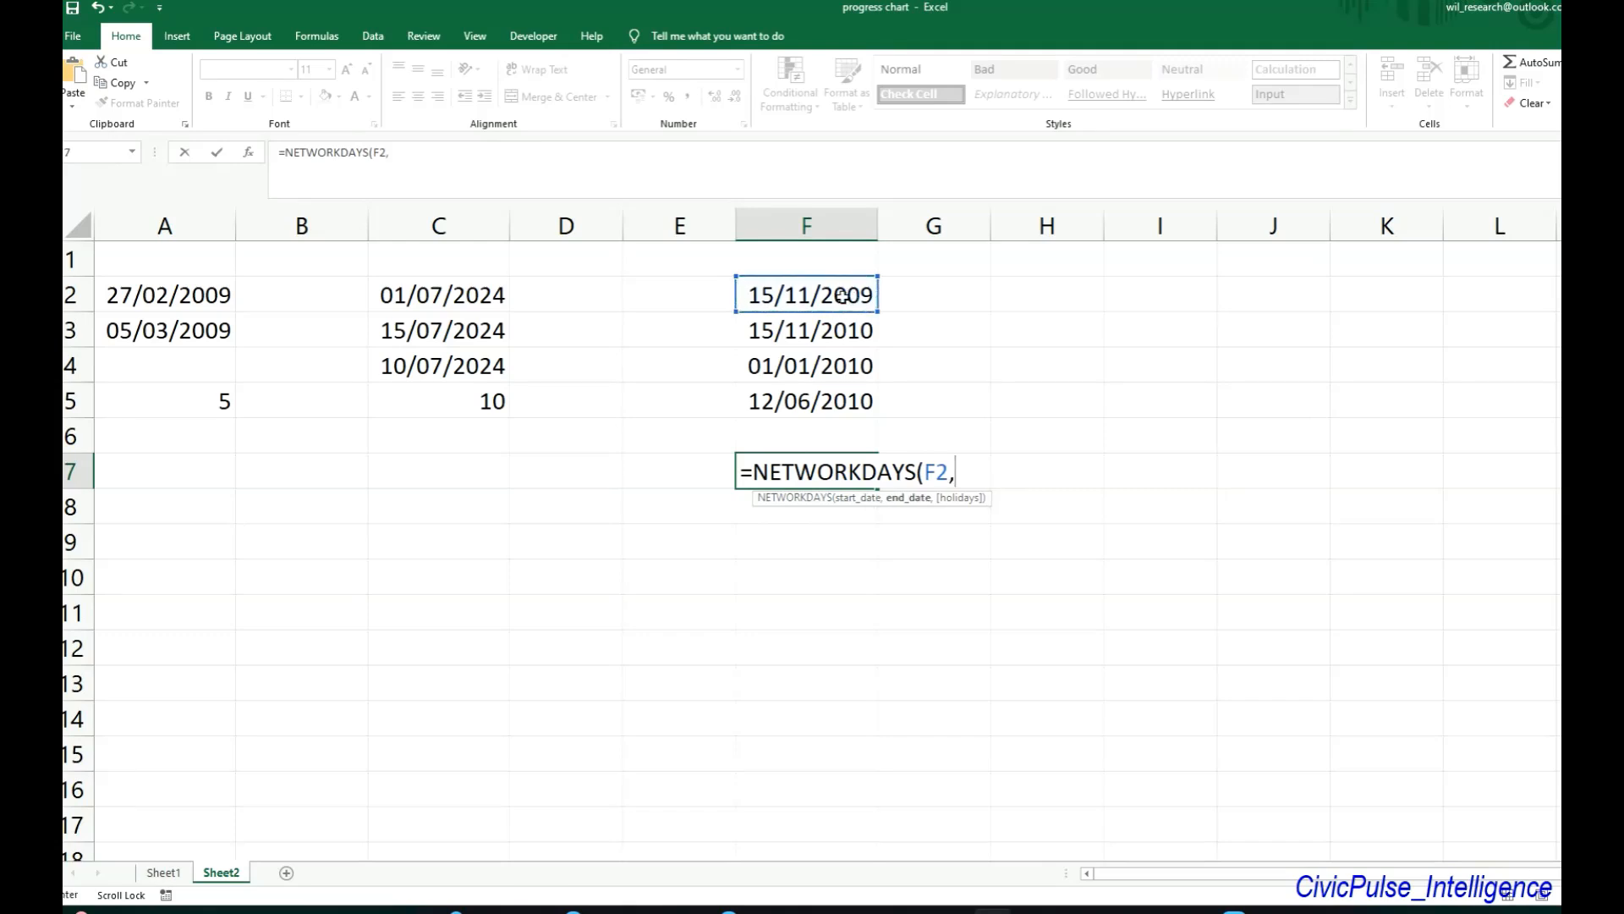
{"action": "left_click", "coordinate": [810, 331]}
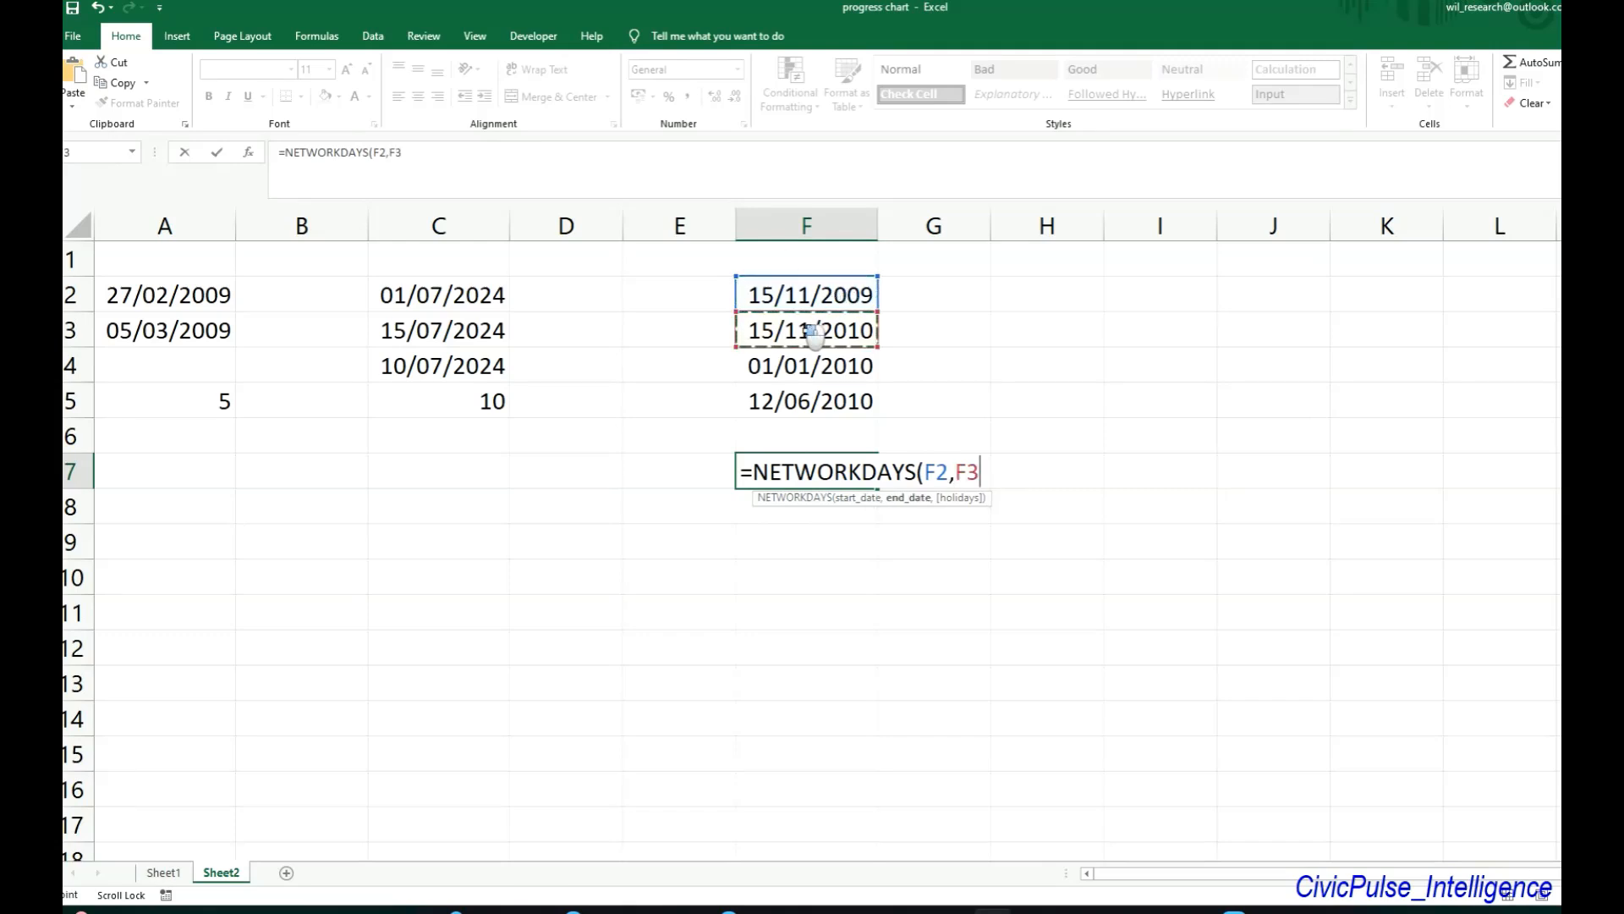
{"action": "type", "text": ","}
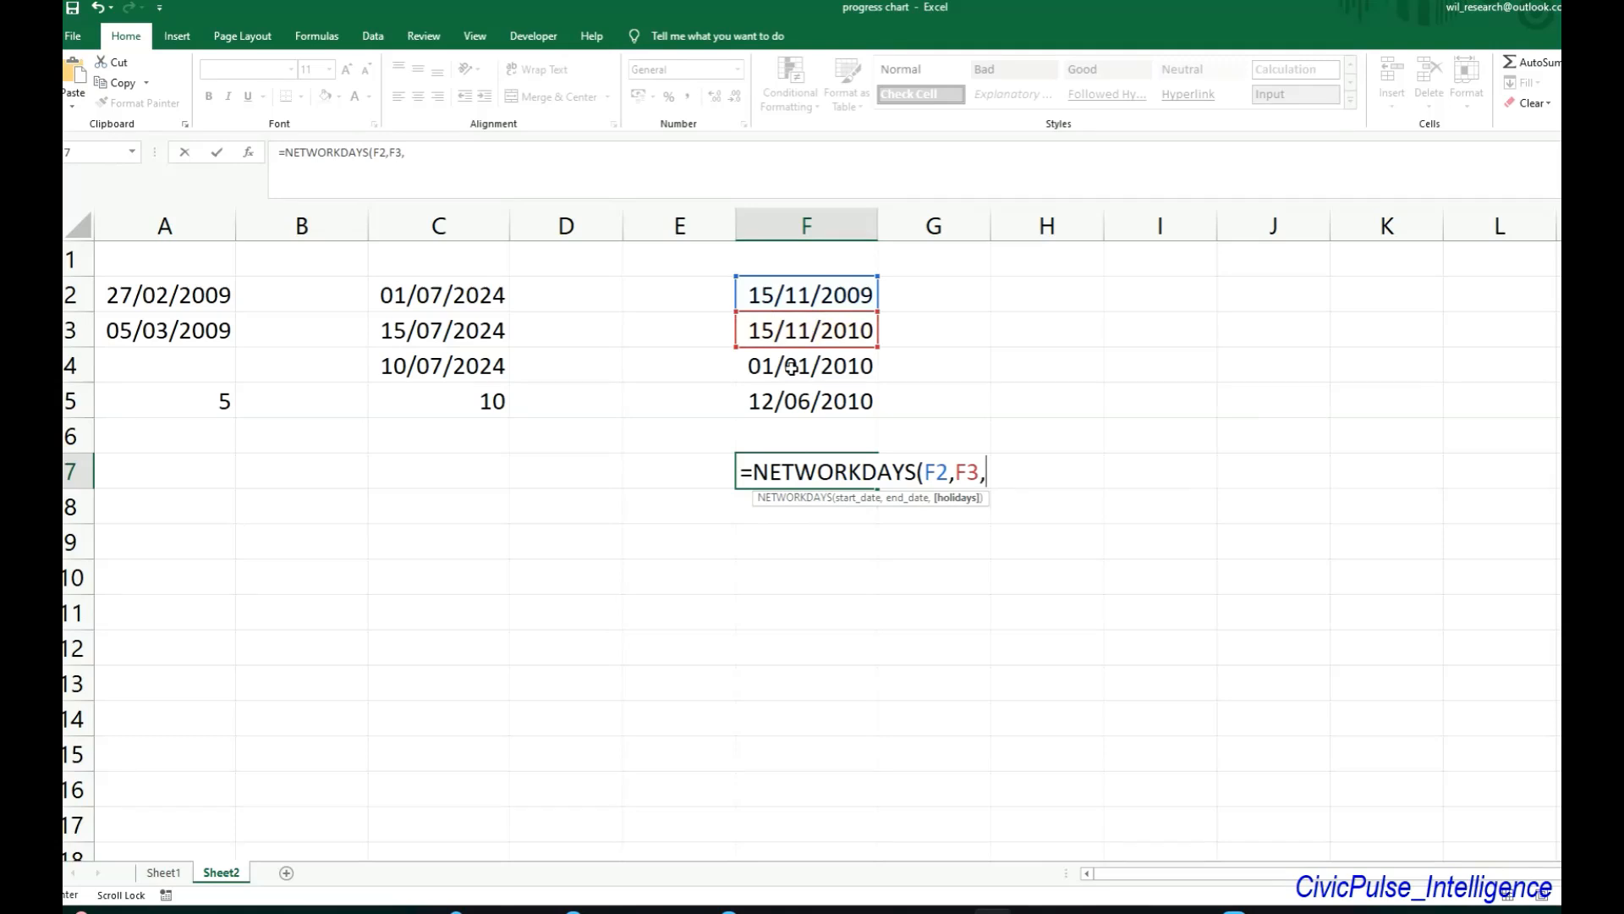
{"action": "left_click", "coordinate": [789, 366]}
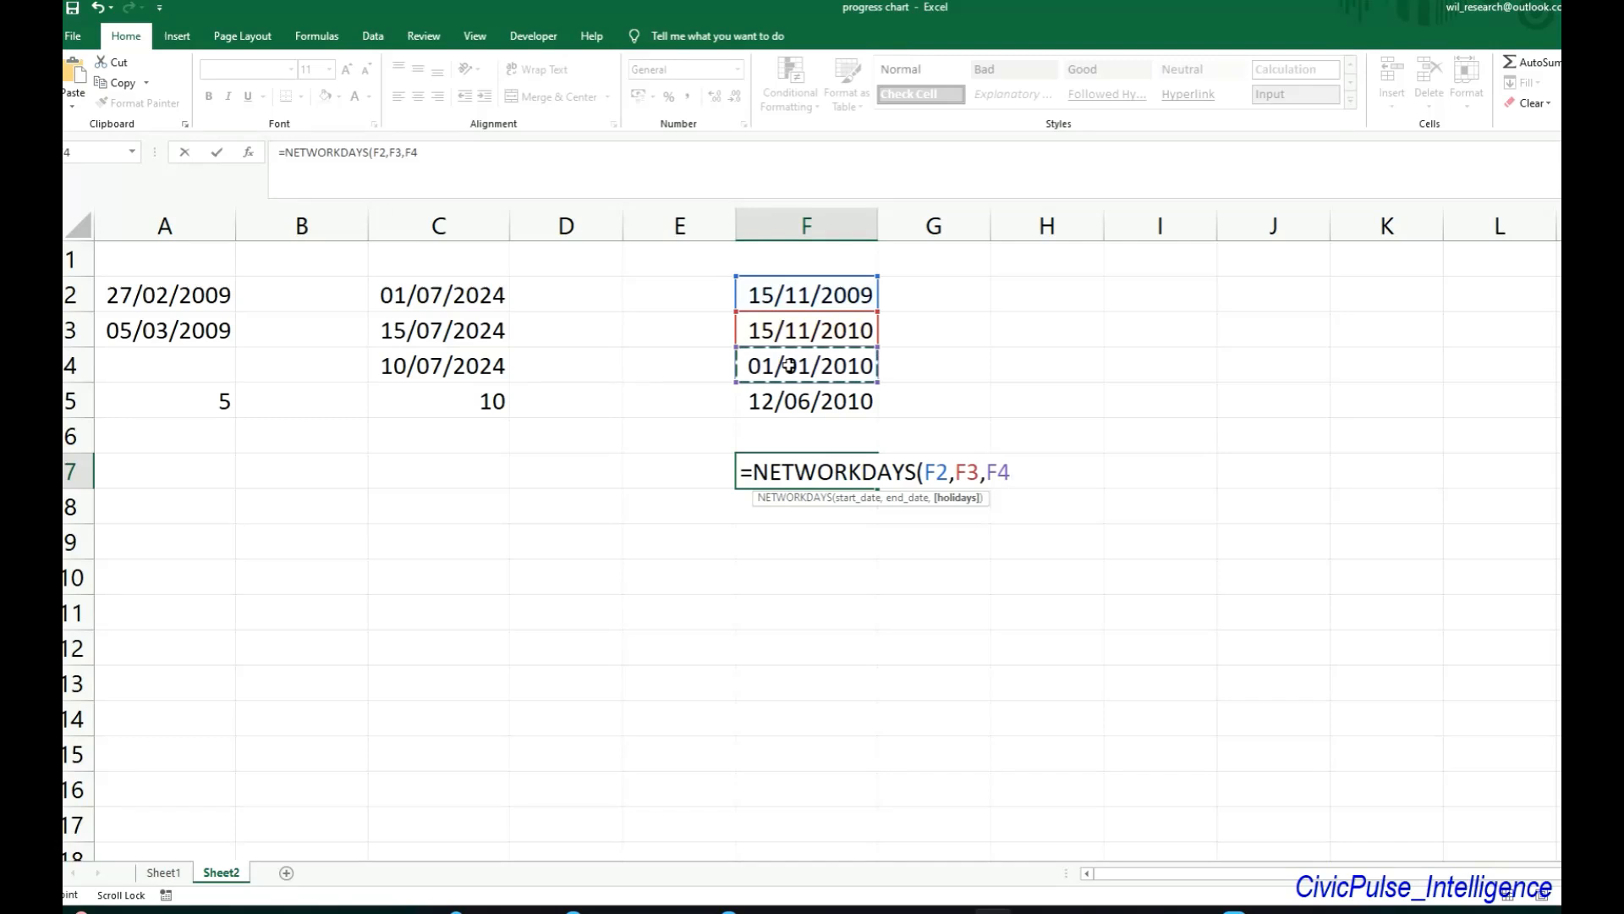
{"action": "left_click_drag", "start_coordinate": [789, 366], "coordinate": [806, 406]}
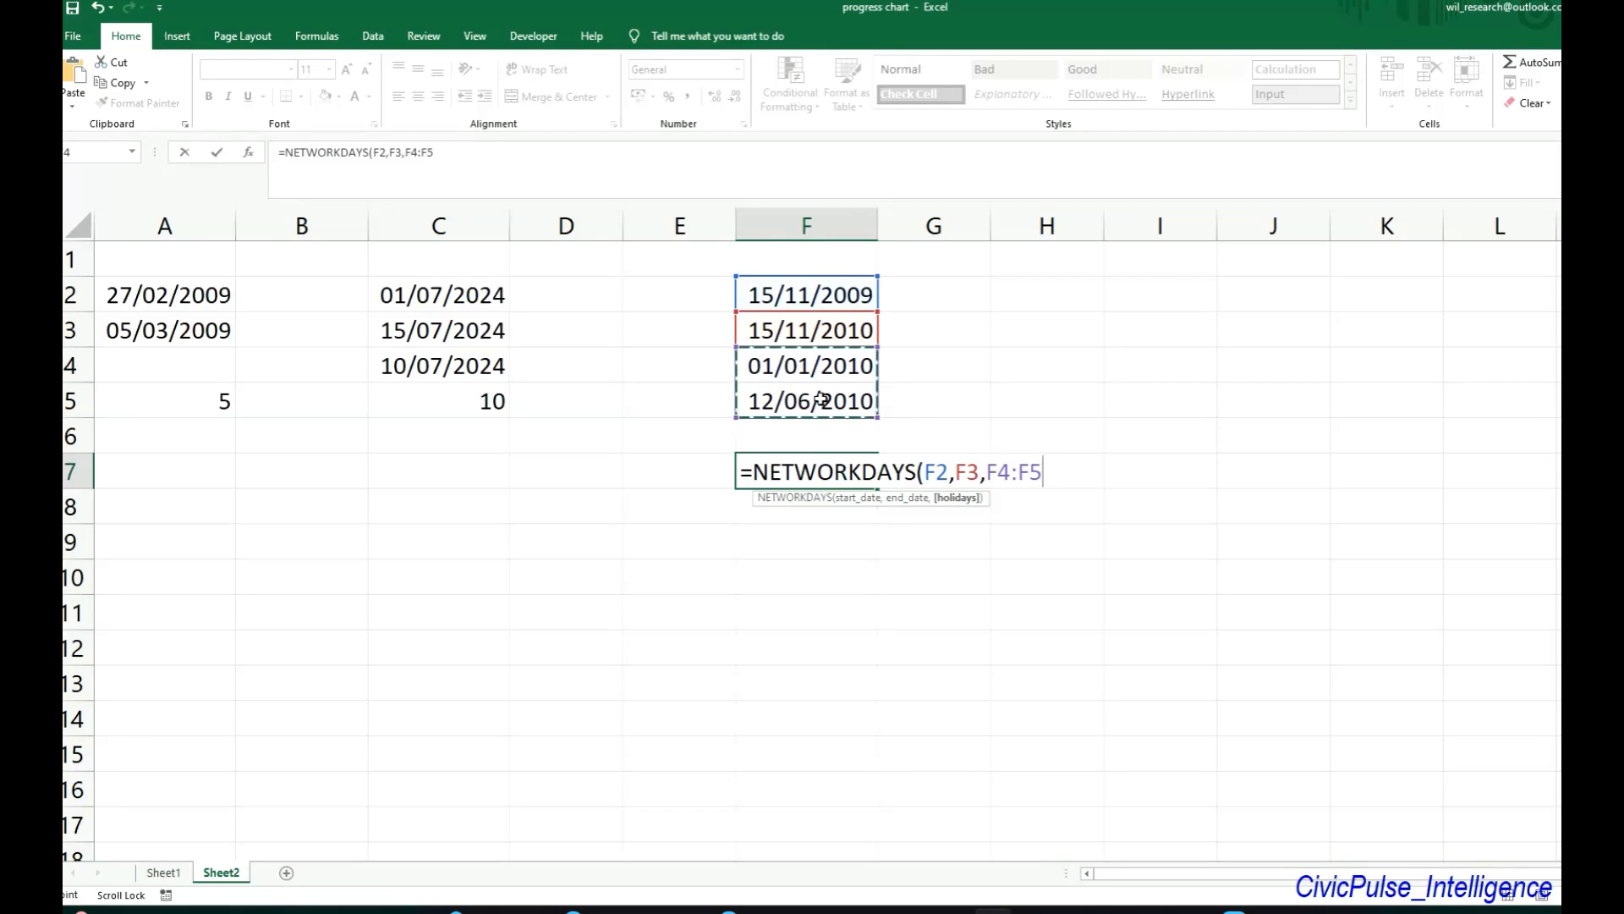
{"action": "type", "text": ")"}
{"action": "key", "text": "Return"}
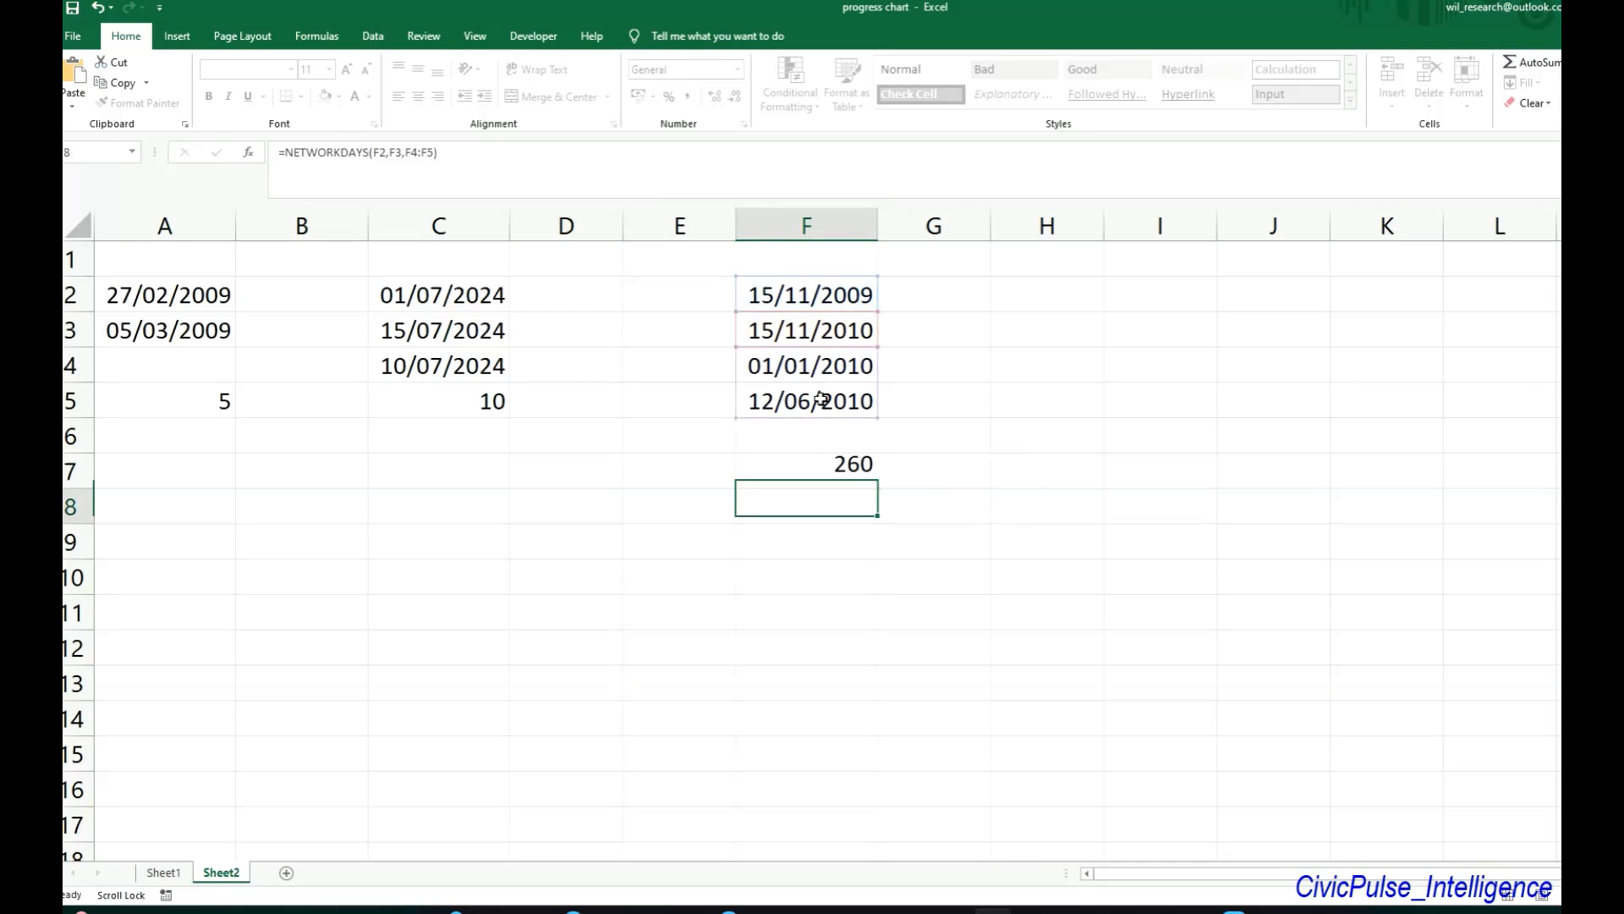